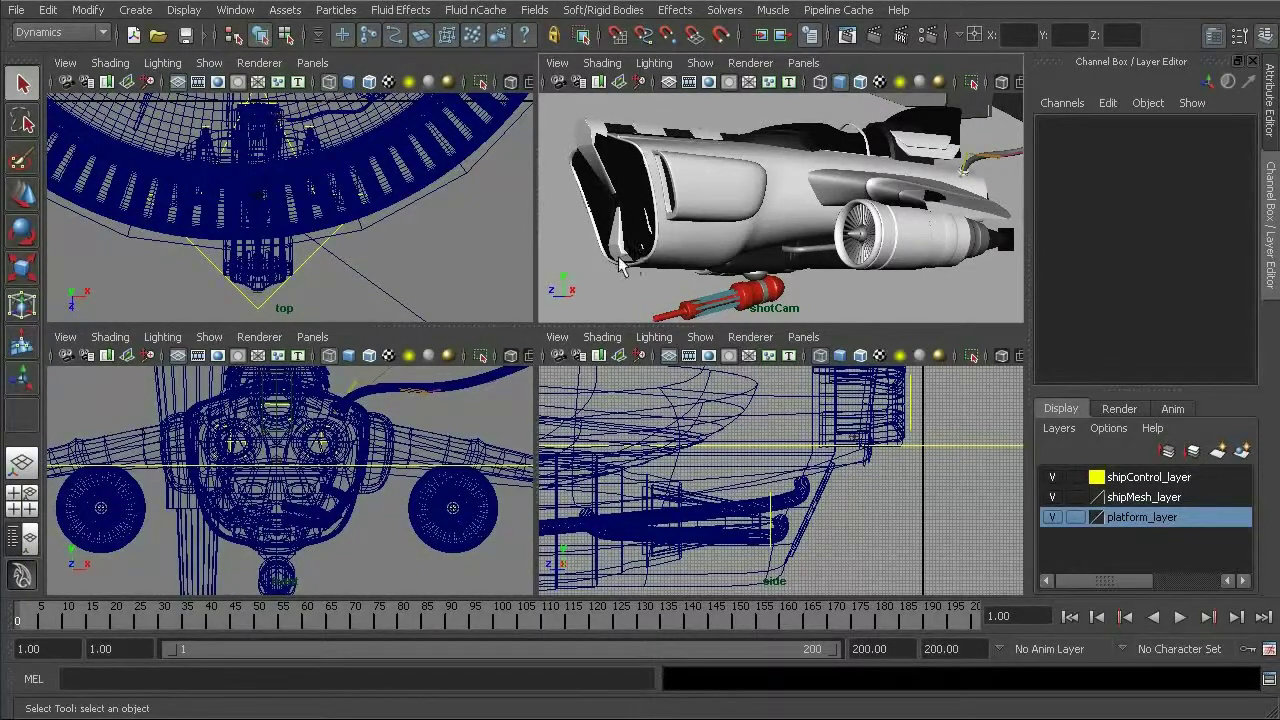
Step: Render the current frame from the shotCam view with mental ray and reopen the finished image for review
click(645, 192)
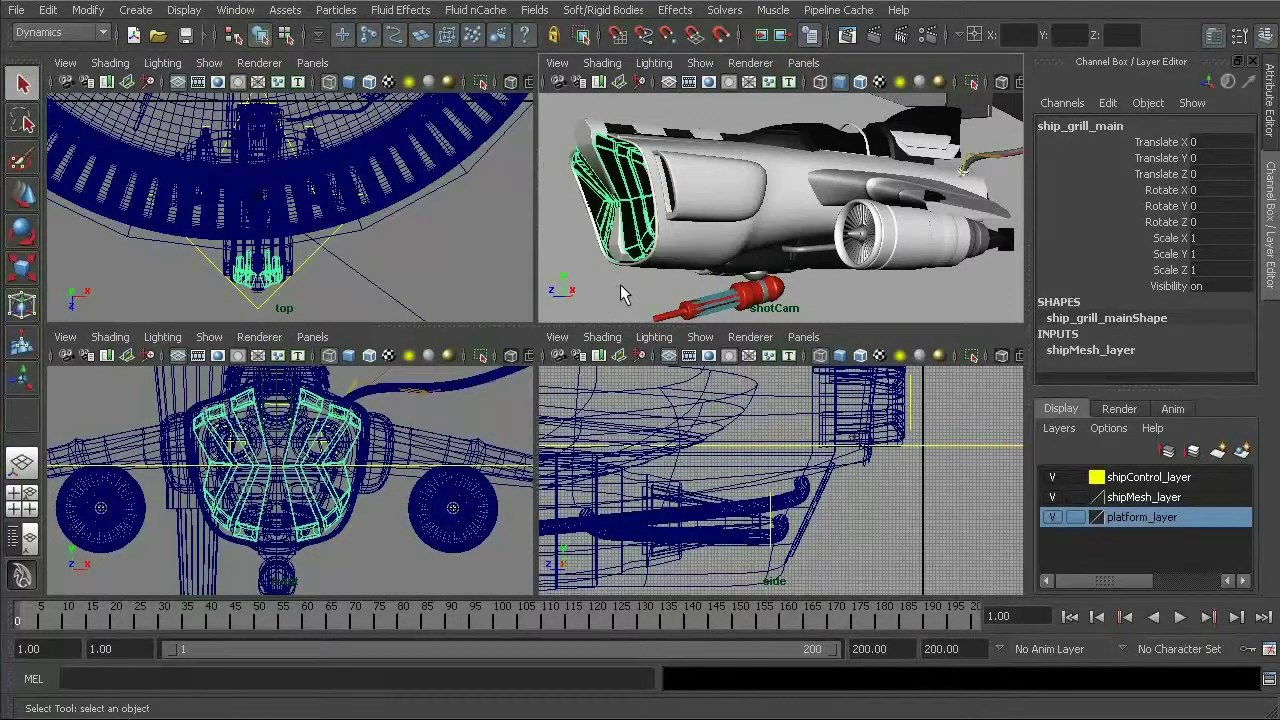
click(635, 292)
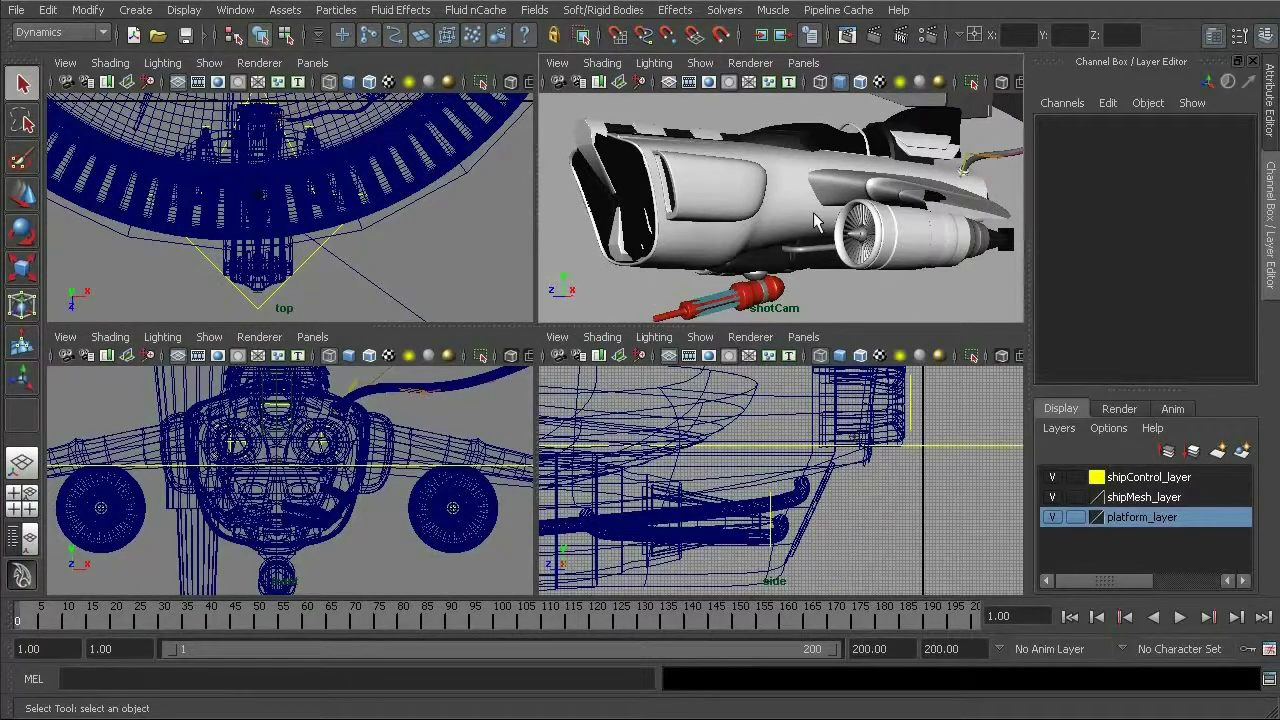
click(877, 37)
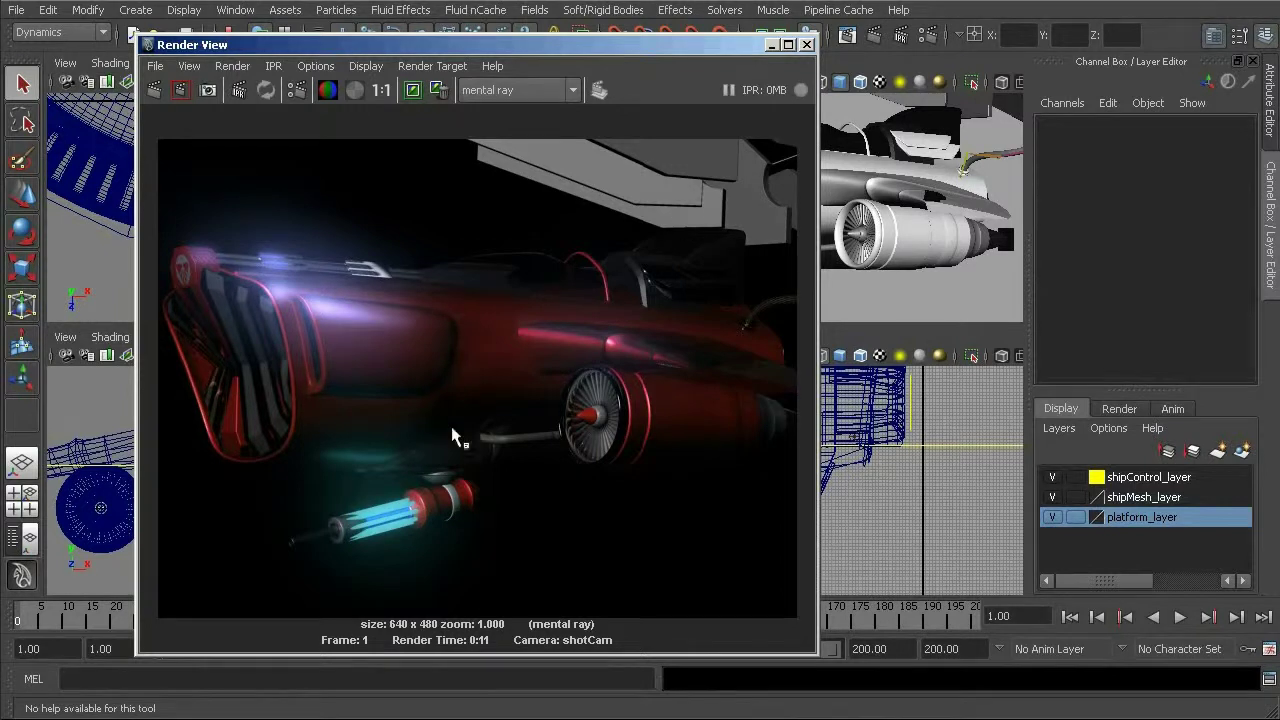
click(807, 46)
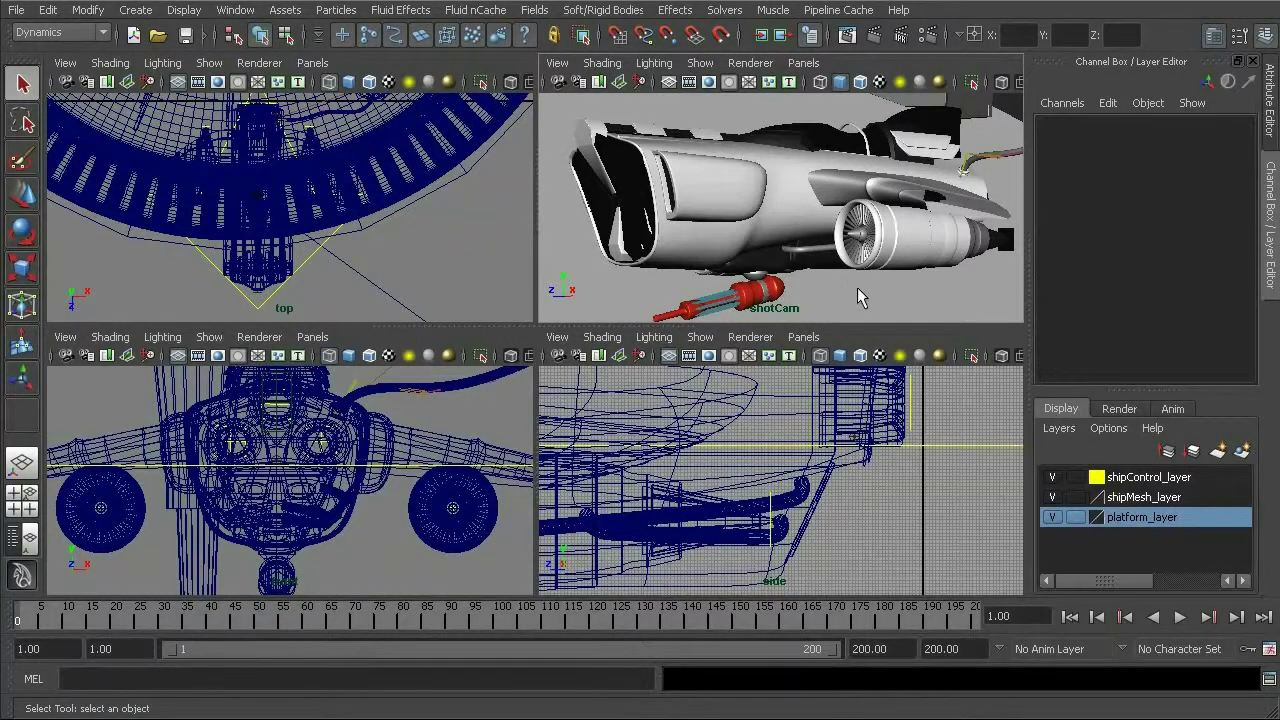
click(847, 37)
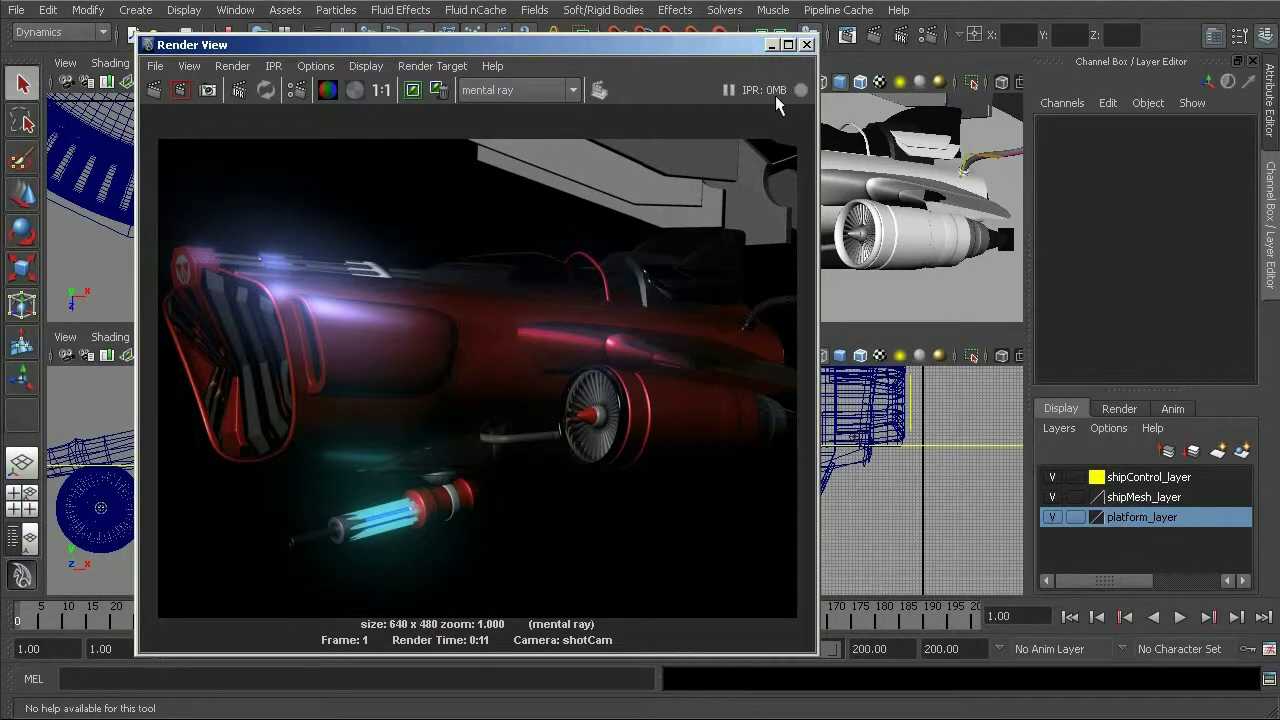
click(807, 46)
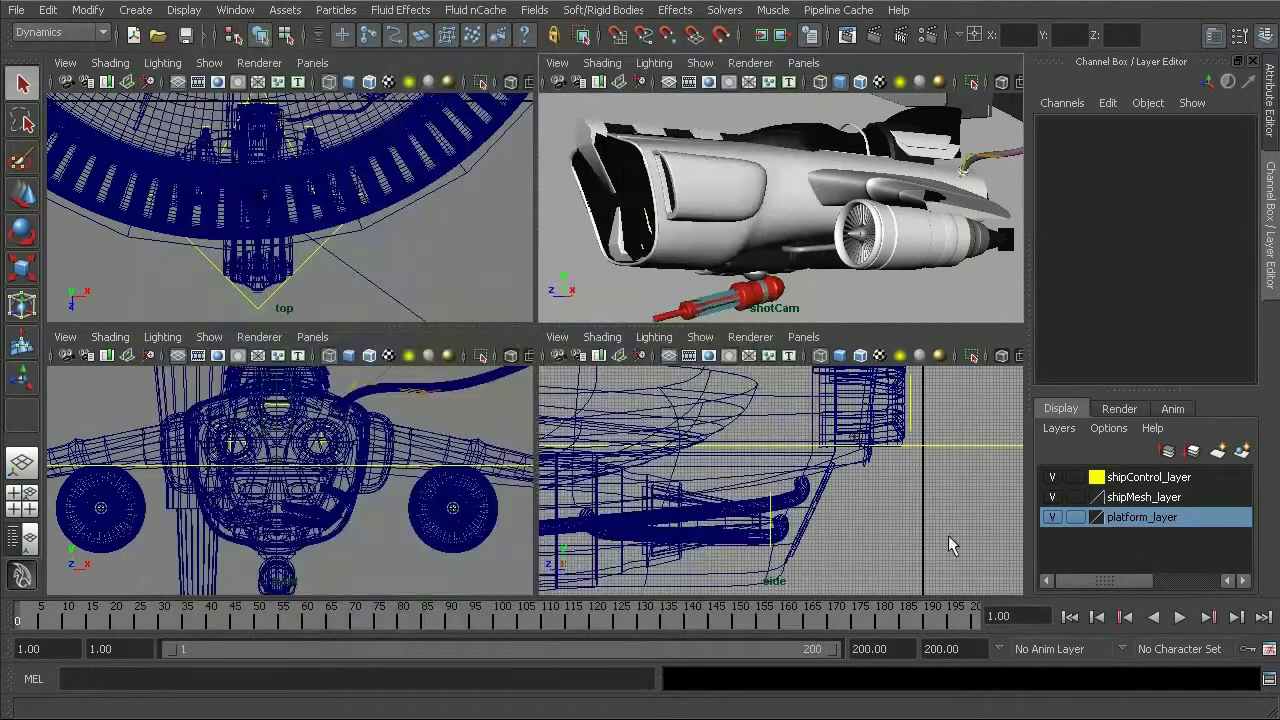
Step: Frame the whole ship in the side view and render the current frame from that camera
alt+right_drag(840, 505, 712, 472)
key(a)
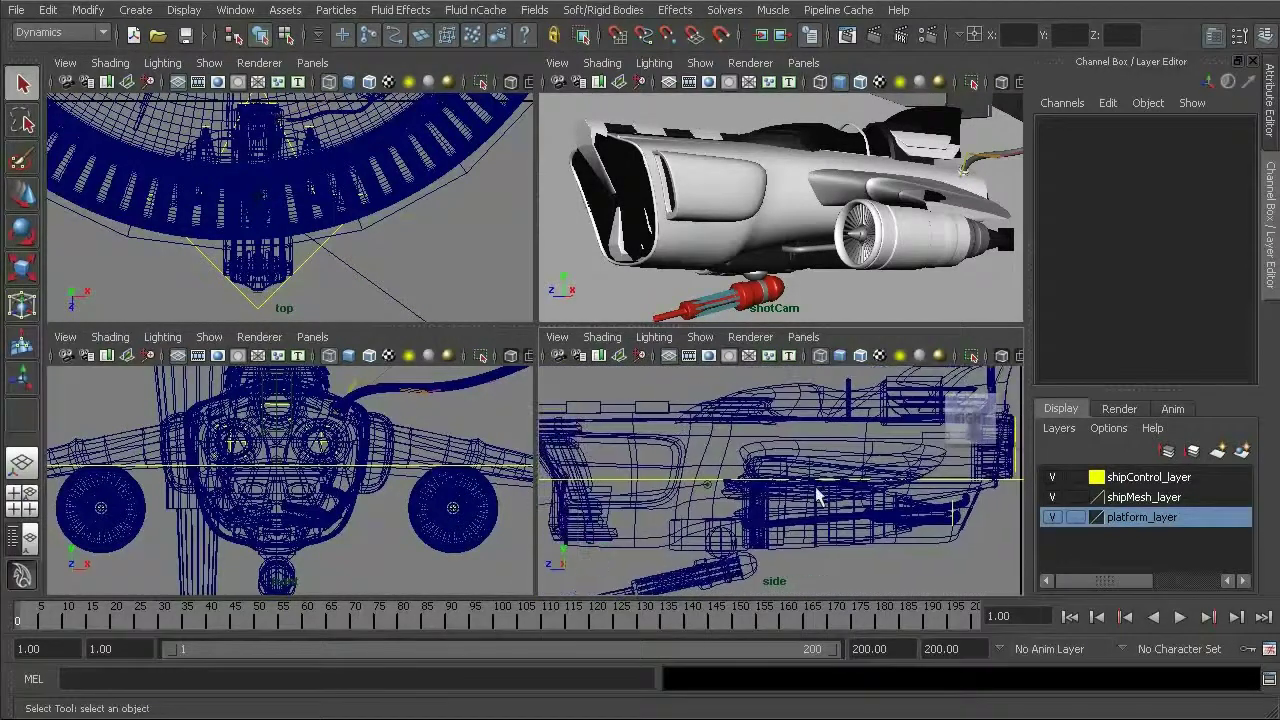
click(874, 36)
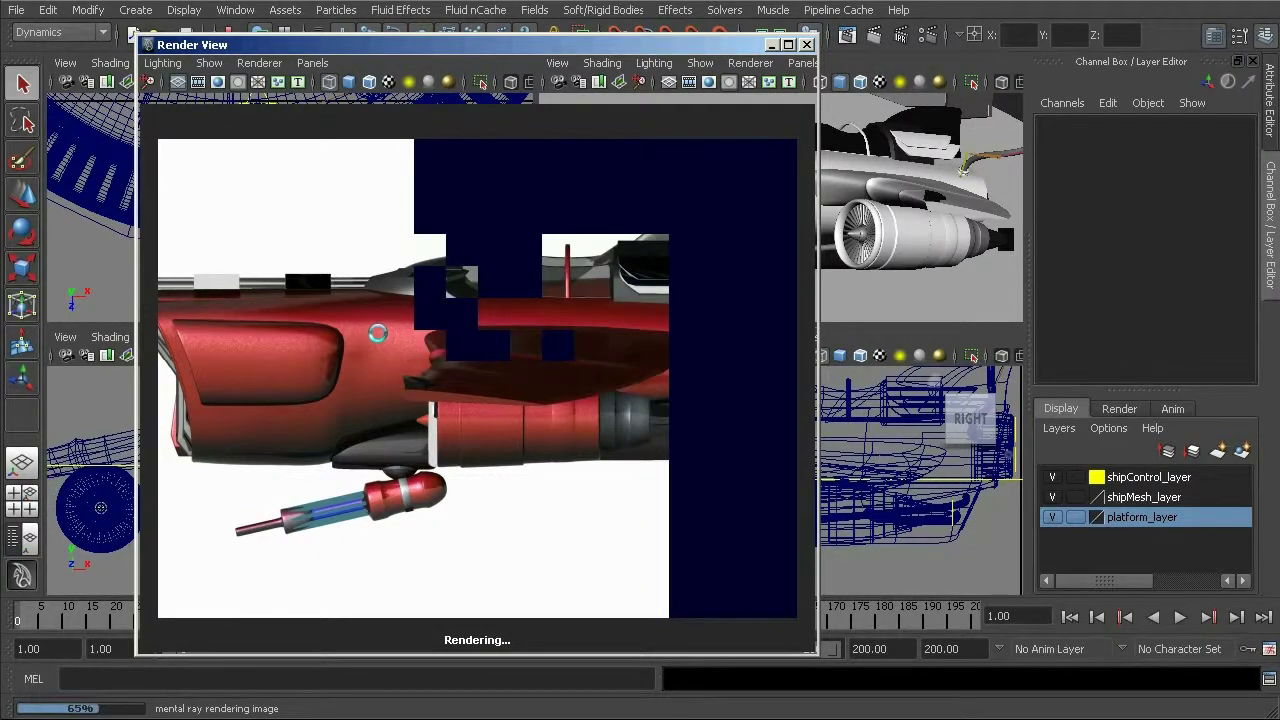
click(808, 47)
Step: Render the current frame from the front camera with both engines and part of the wings in view
alt+right_drag(330, 470, 345, 478)
scroll(345, 478, down, 5)
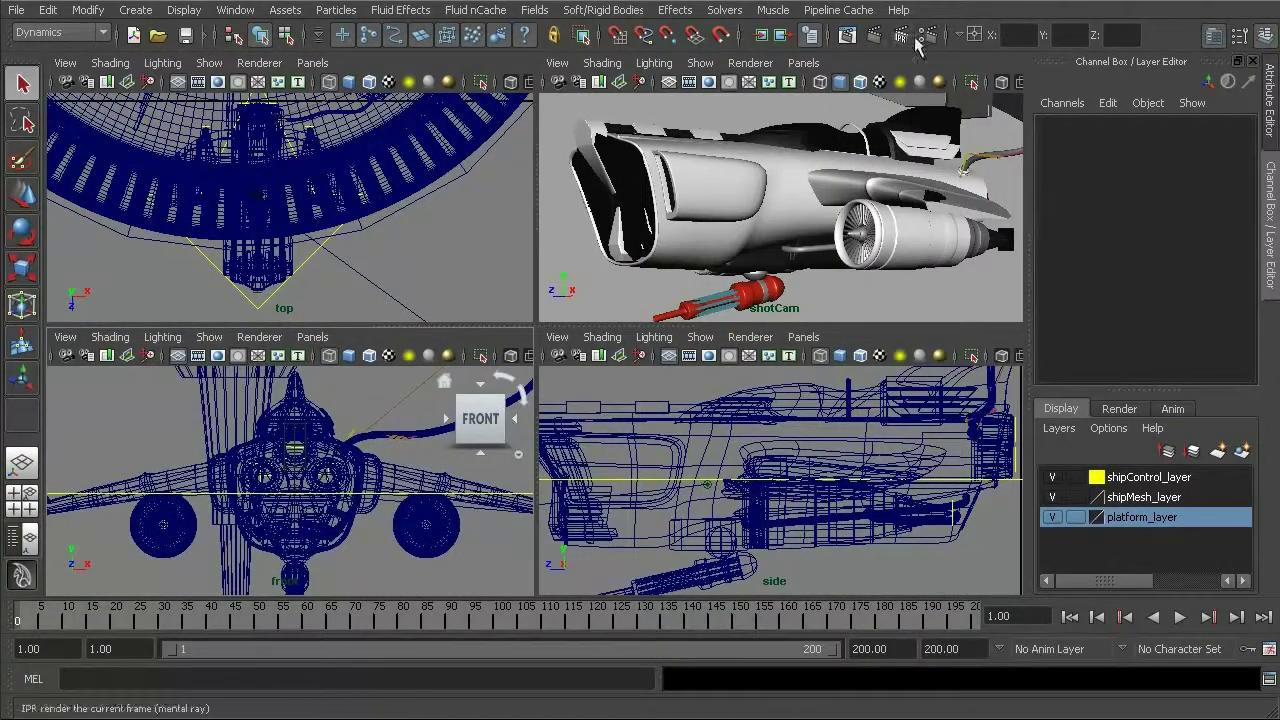
click(873, 35)
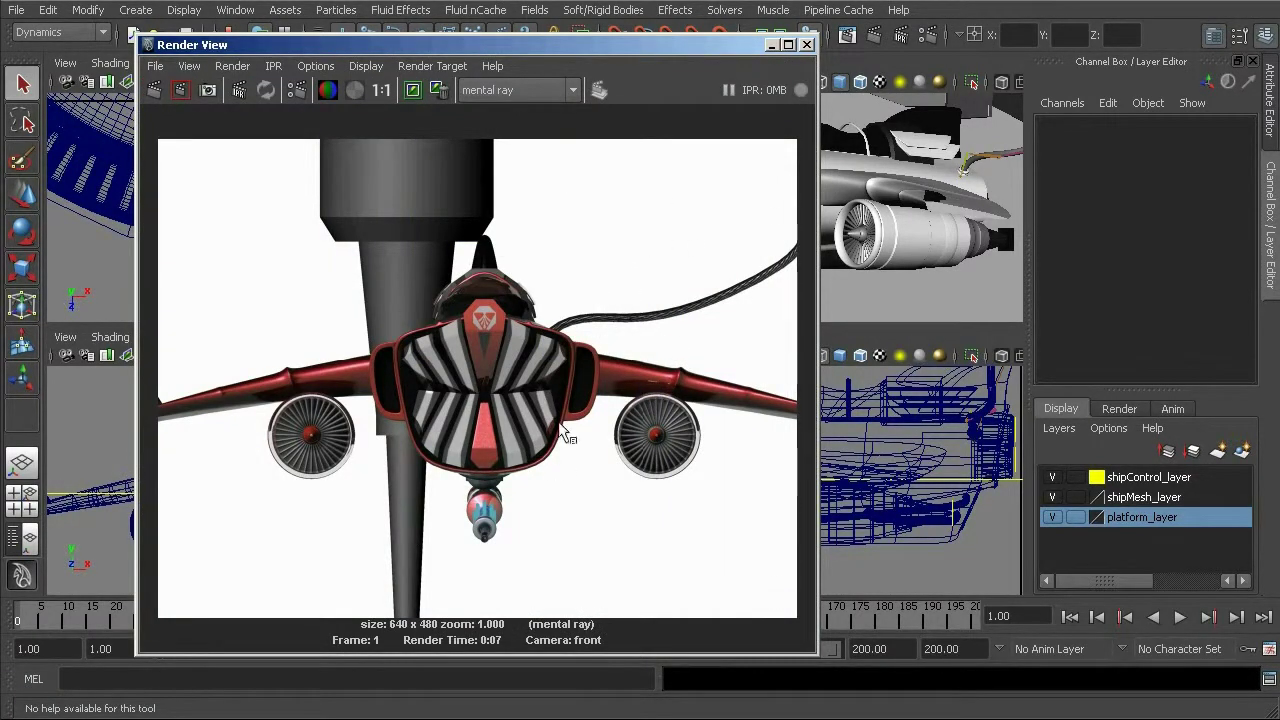
drag(430, 46, 438, 49)
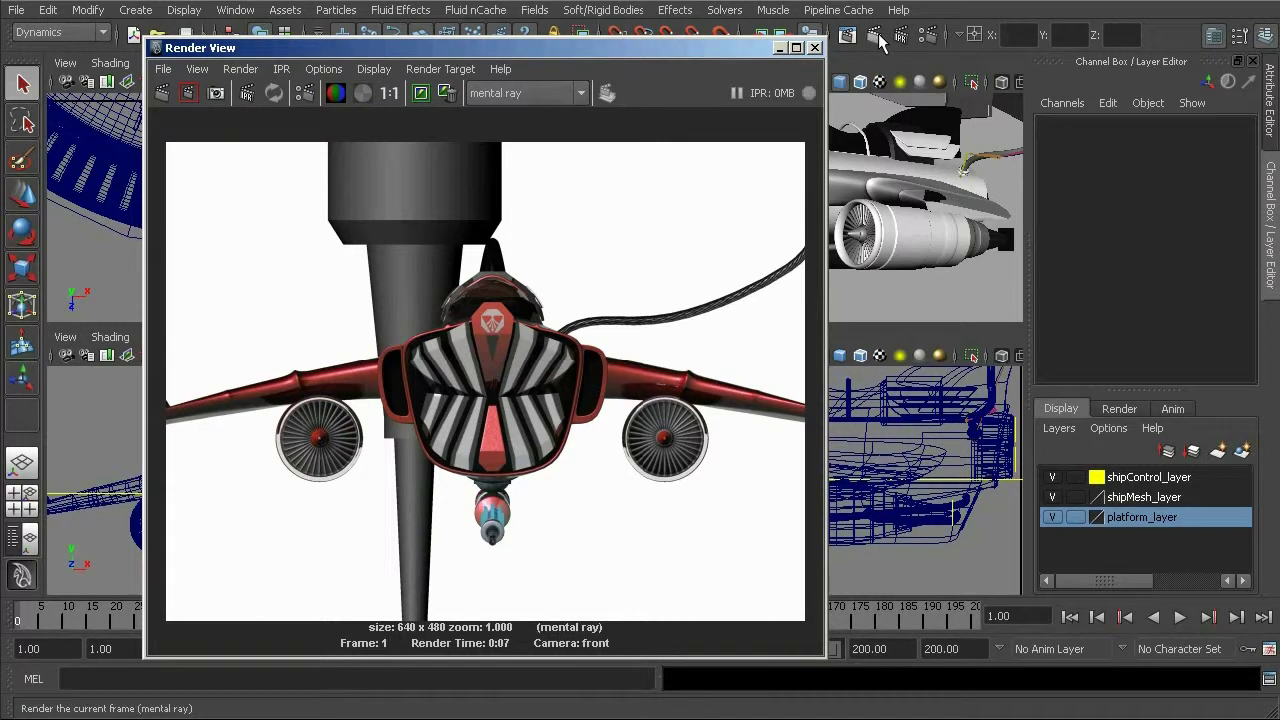
click(815, 47)
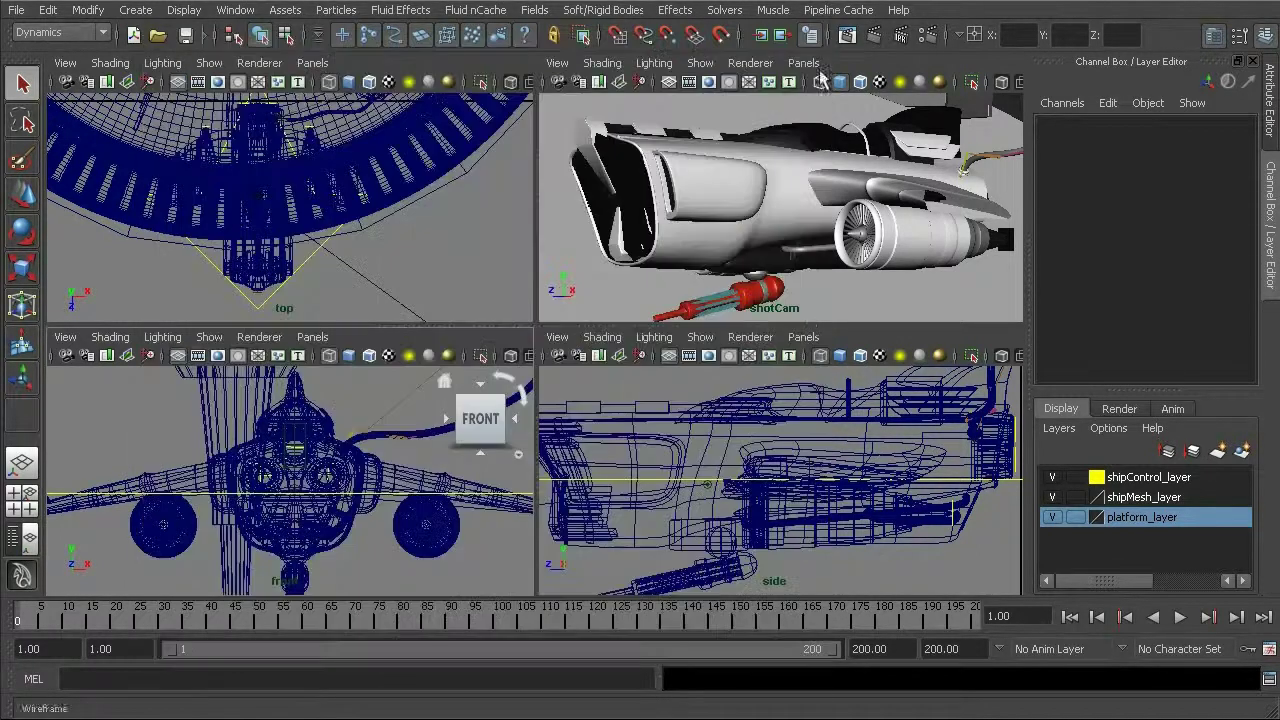
Step: Maximize the shotCam viewport and open the Render View to check which image it holds
click(870, 292)
key(space)
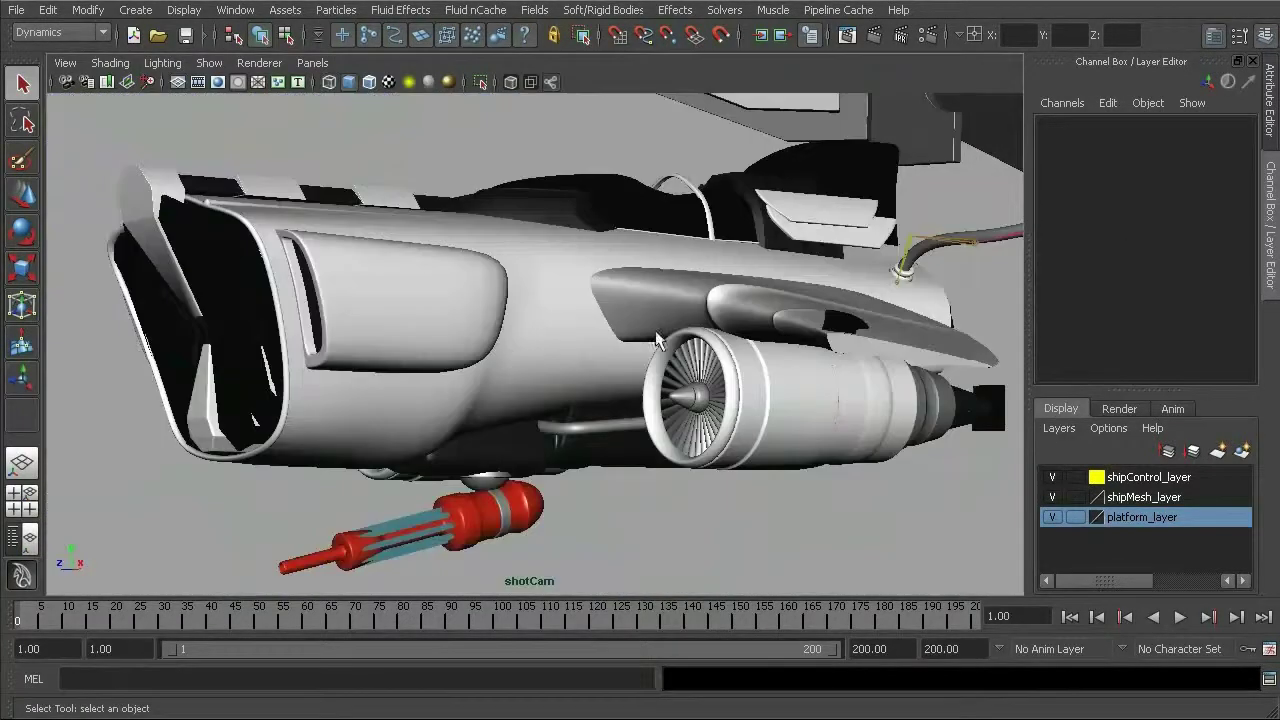
click(847, 35)
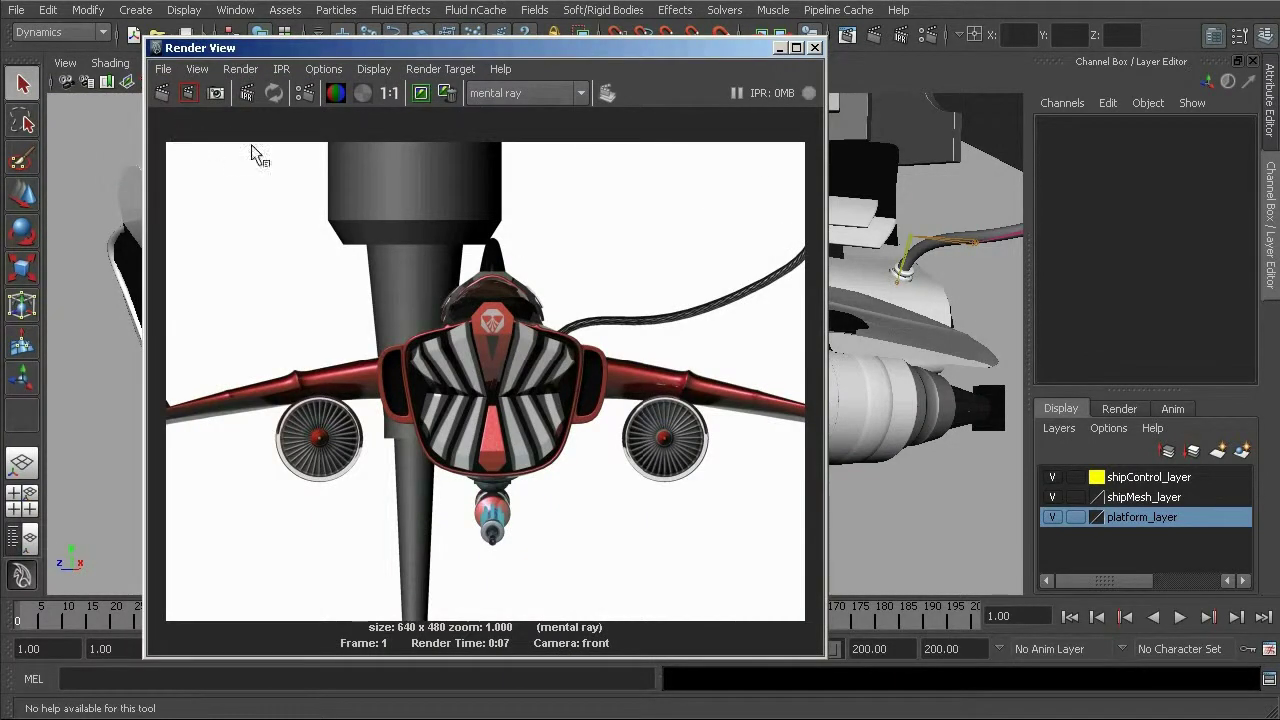
click(816, 48)
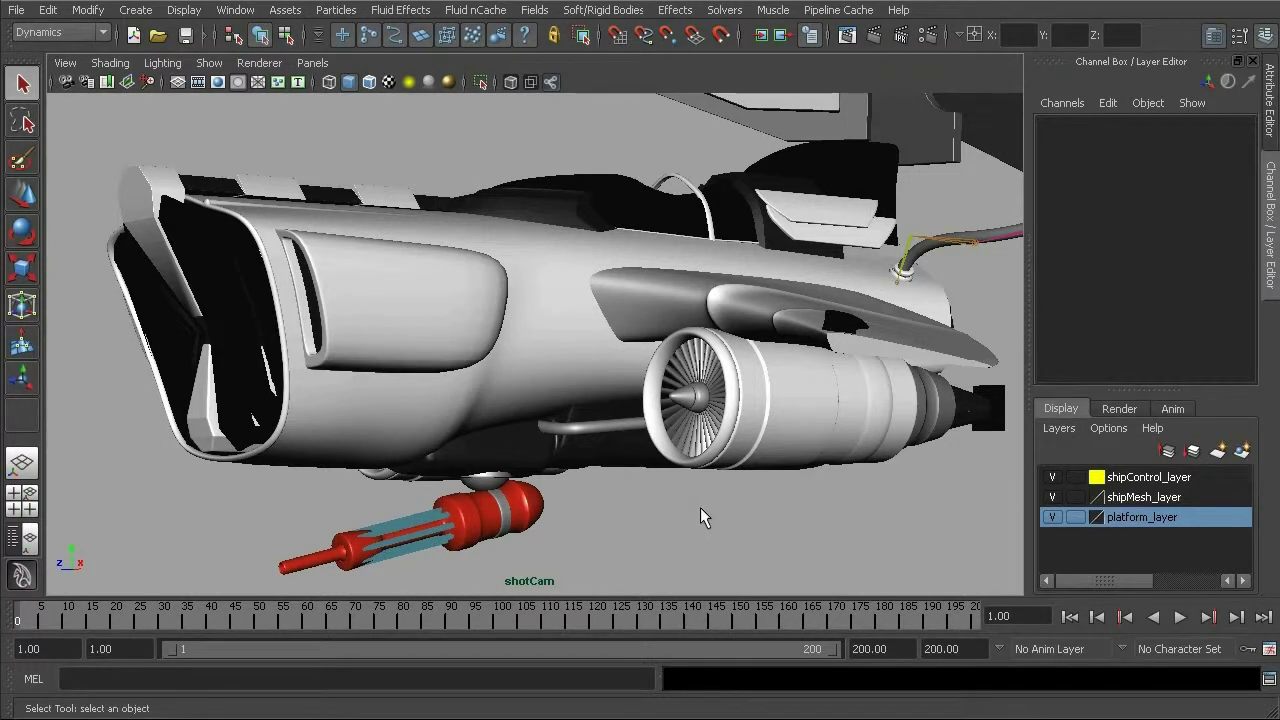
Step: Place the Render View beside the ship's nose and redo the previous front camera render
click(843, 34)
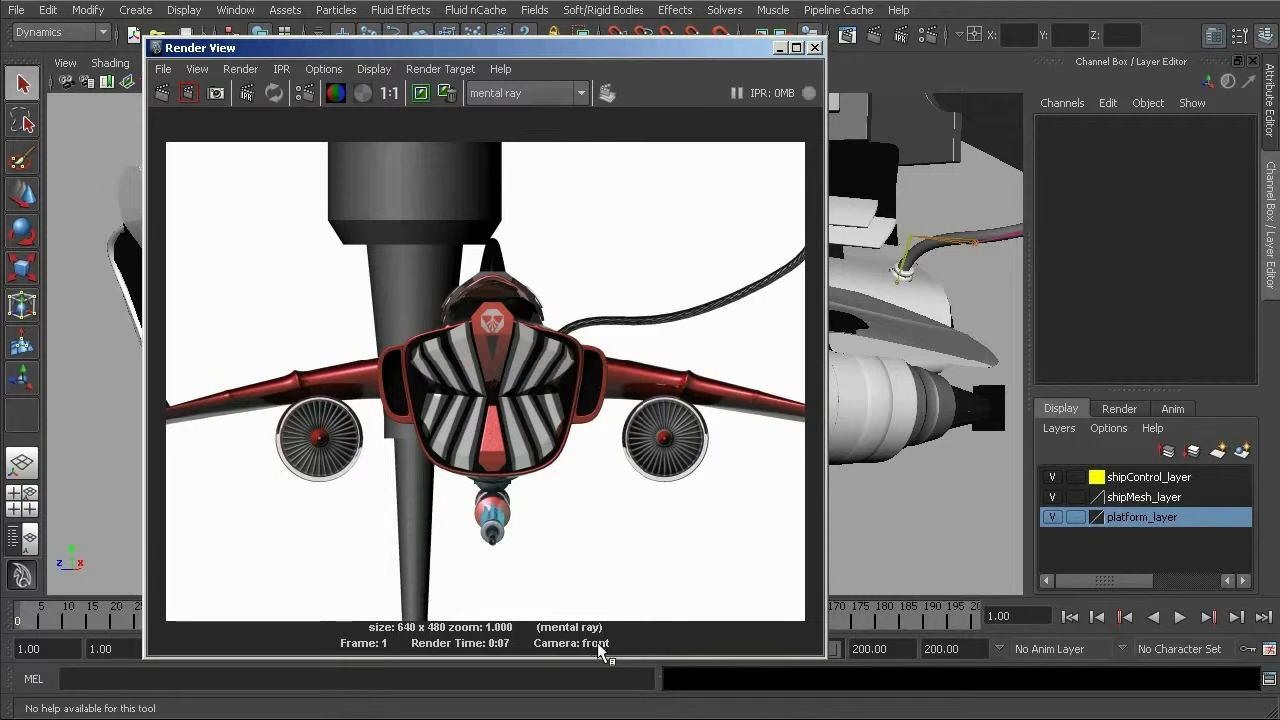
drag(552, 47, 900, 7)
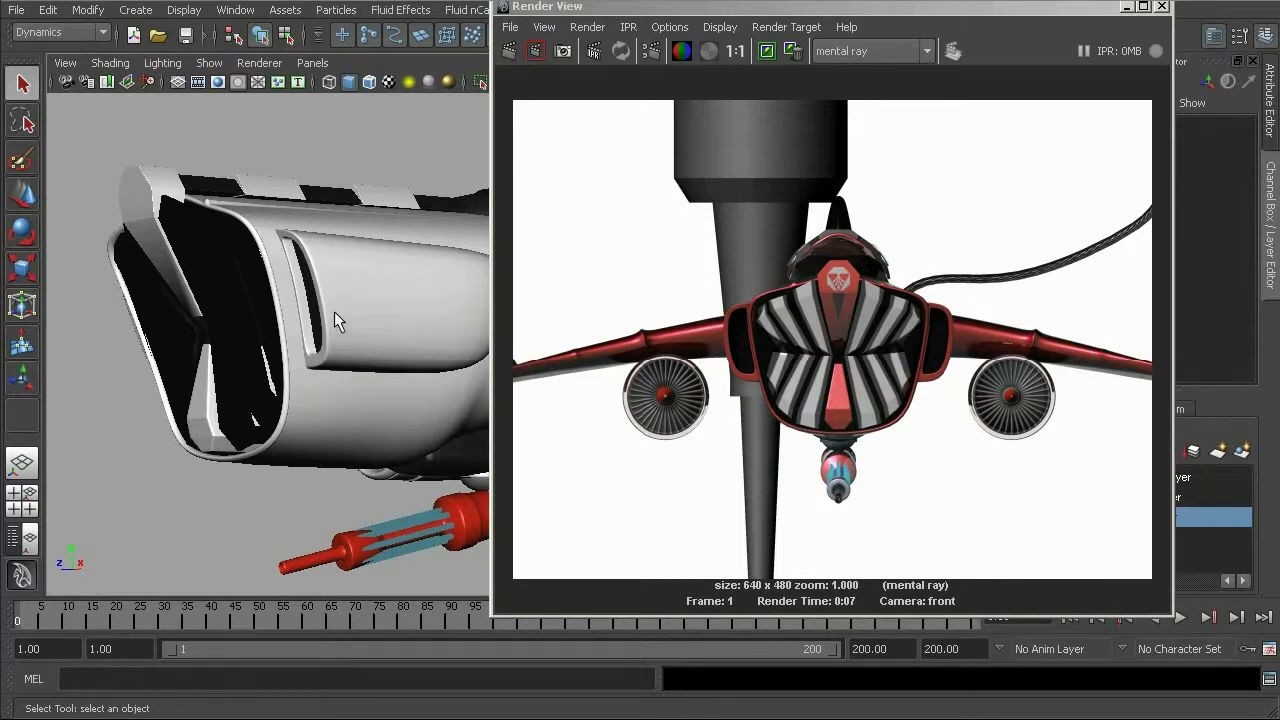
click(509, 50)
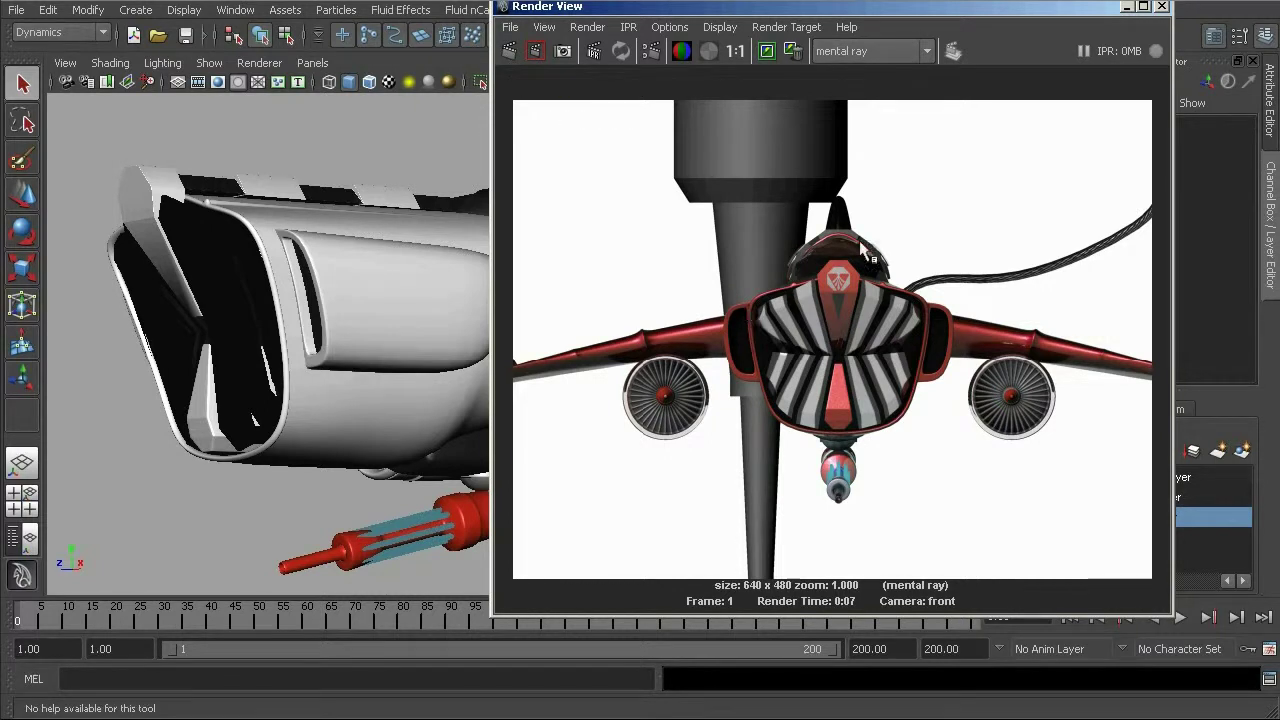
click(1161, 6)
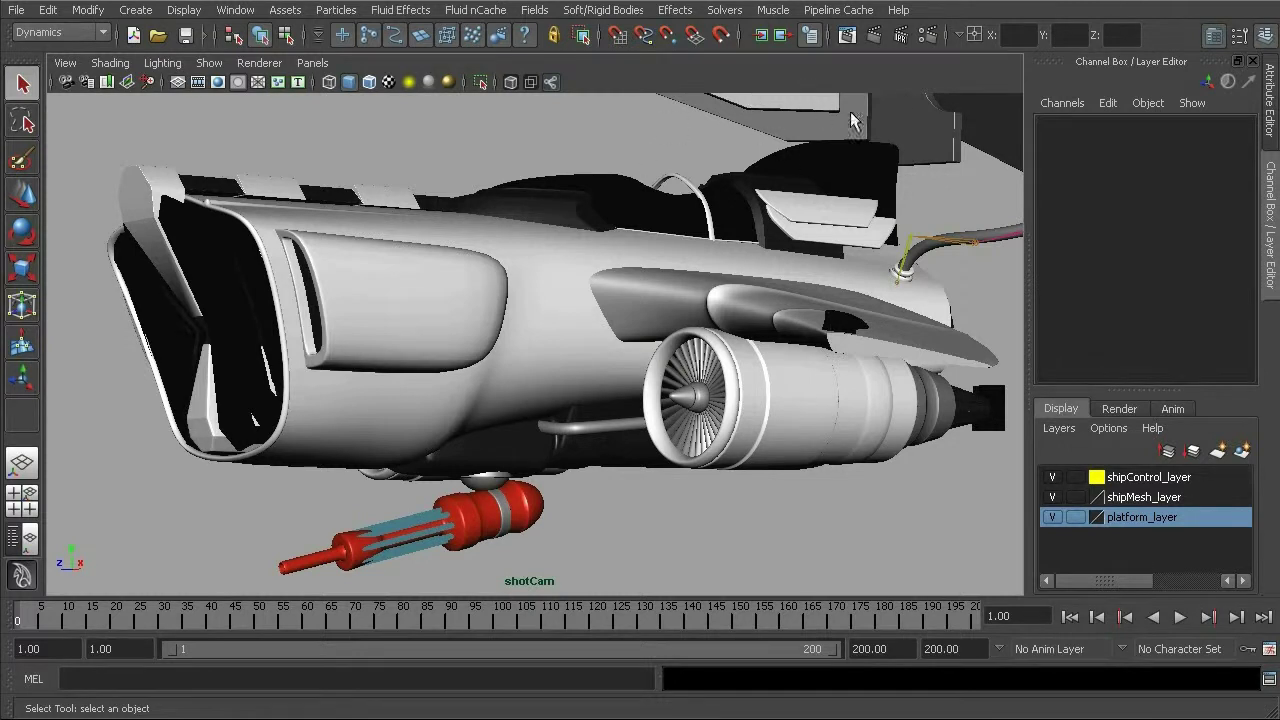
Step: Render the current frame from shotCam, and render the side camera from within the Render View
click(874, 36)
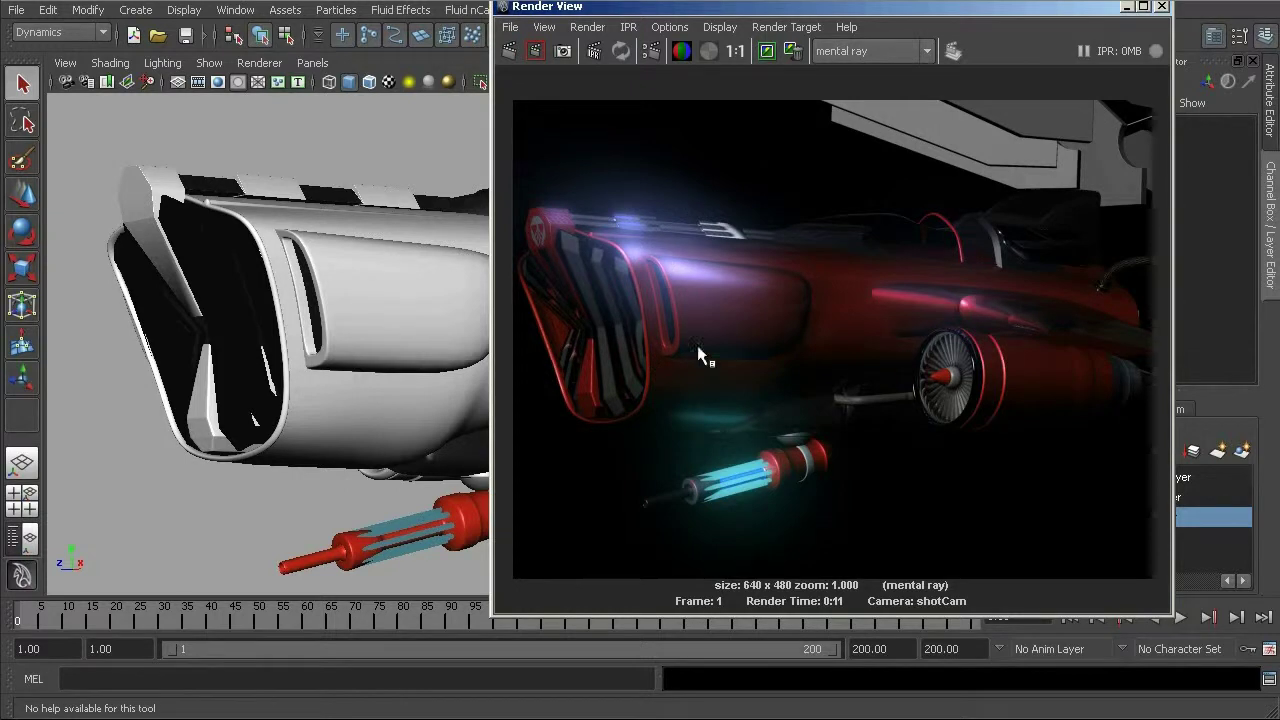
click(595, 29)
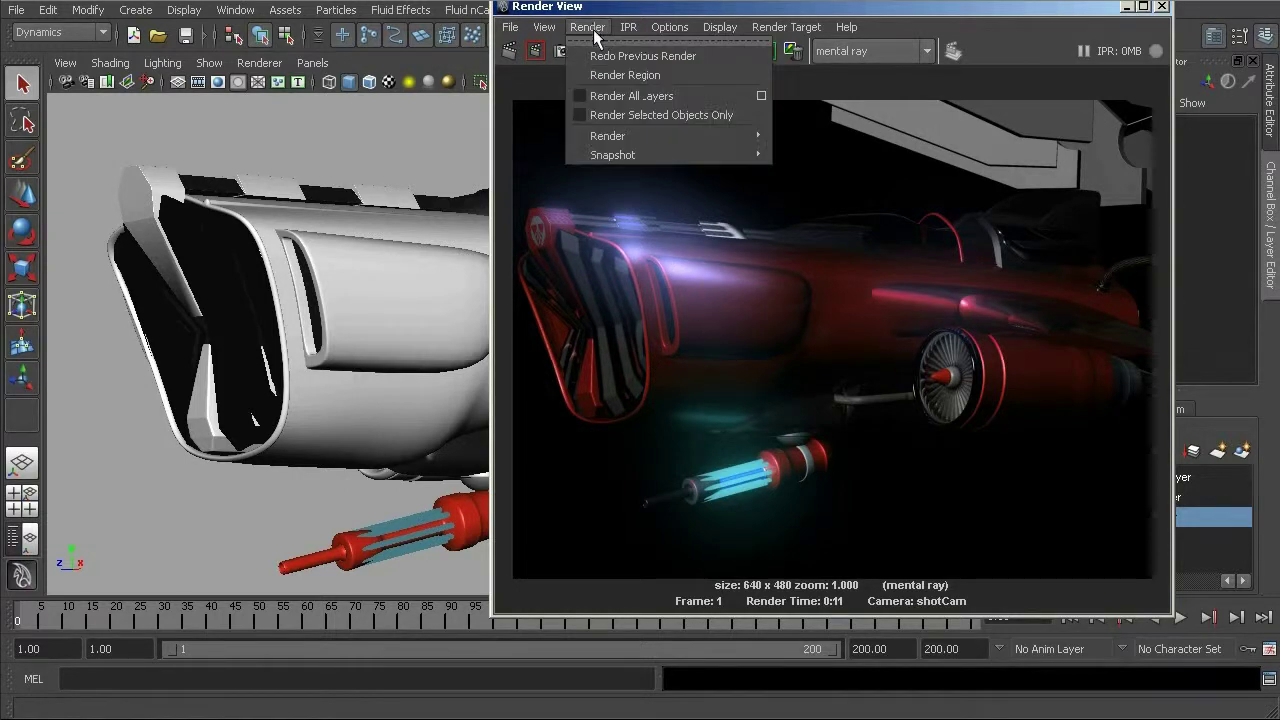
mouse_move(732, 134)
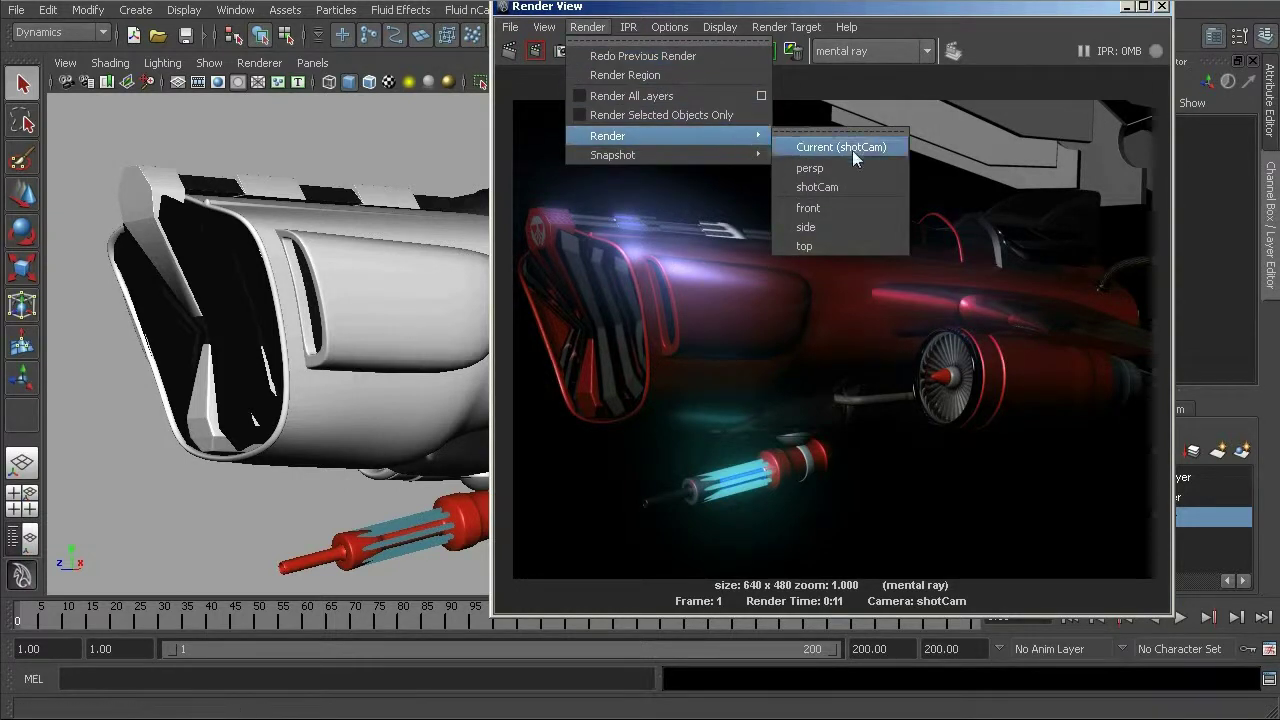
click(834, 225)
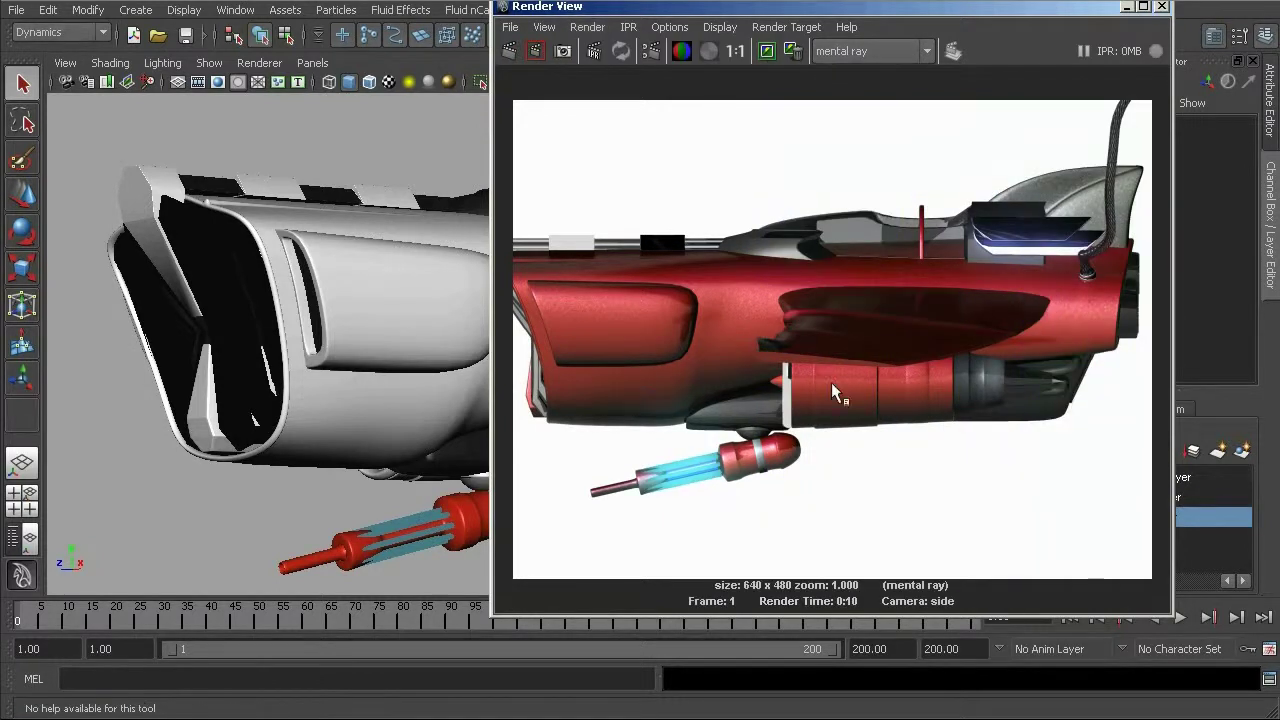
Step: Render the scene through the persp camera from within the Render View
click(600, 33)
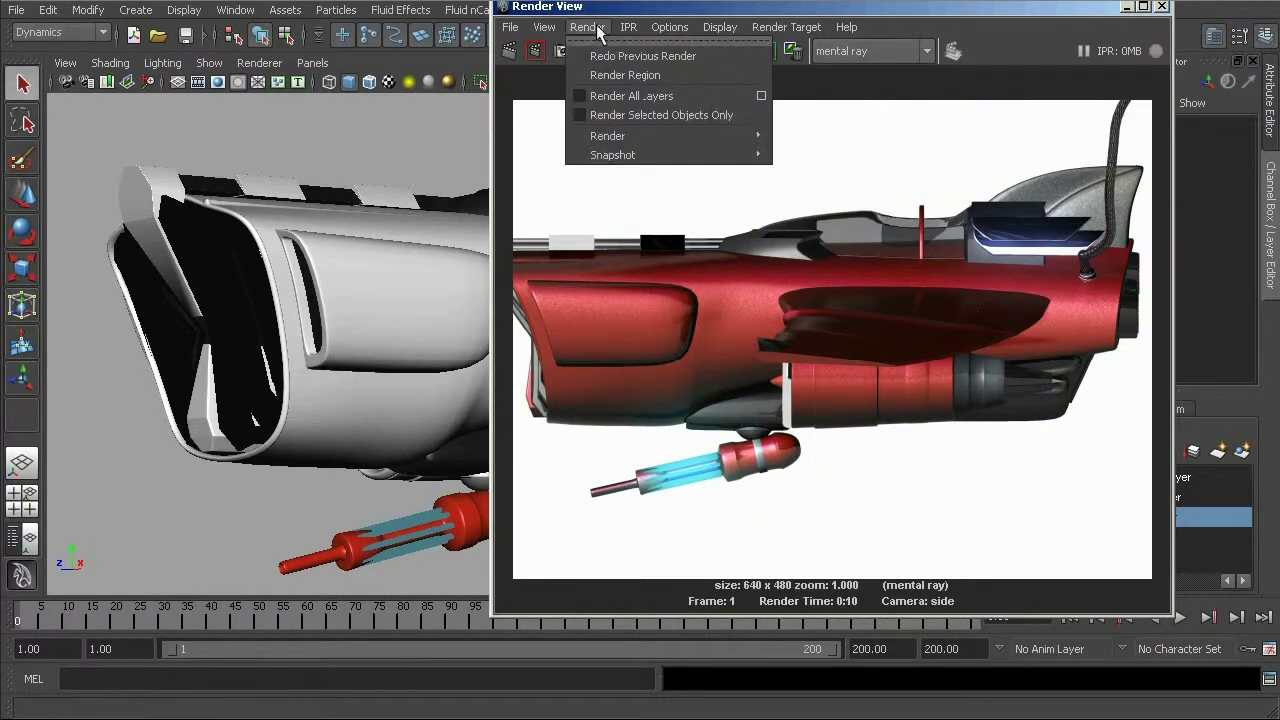
mouse_move(716, 134)
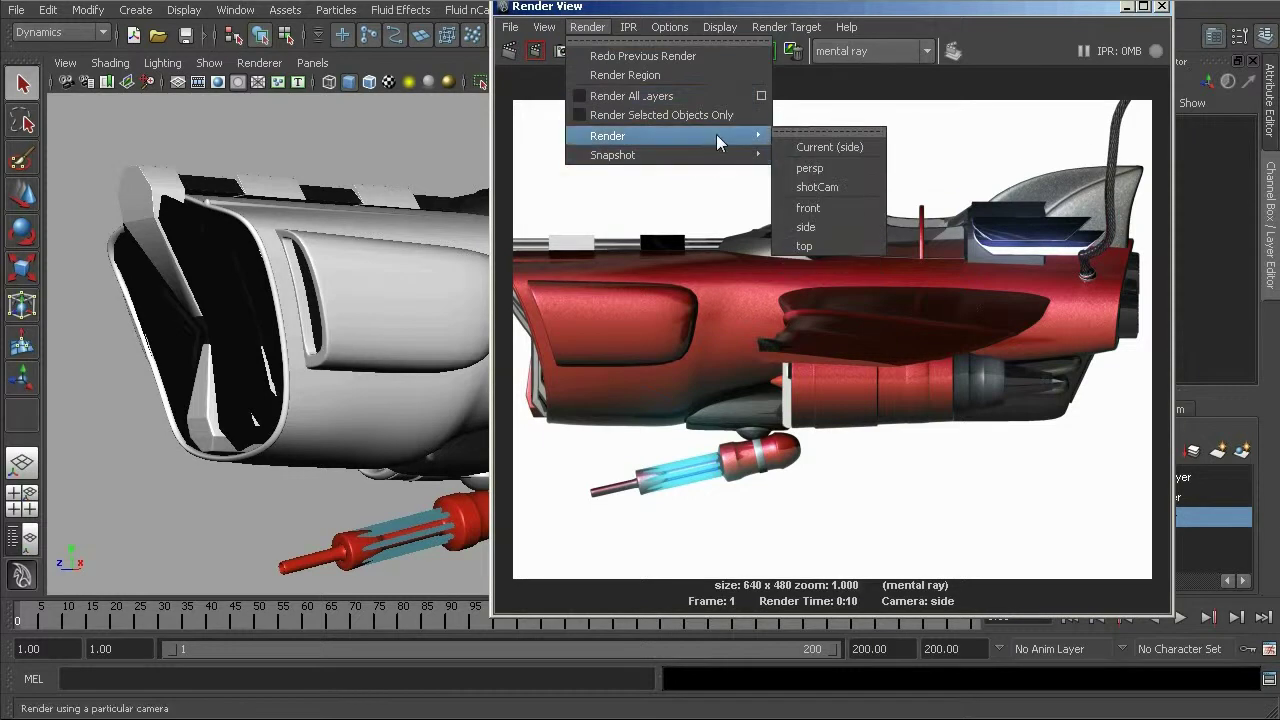
click(847, 167)
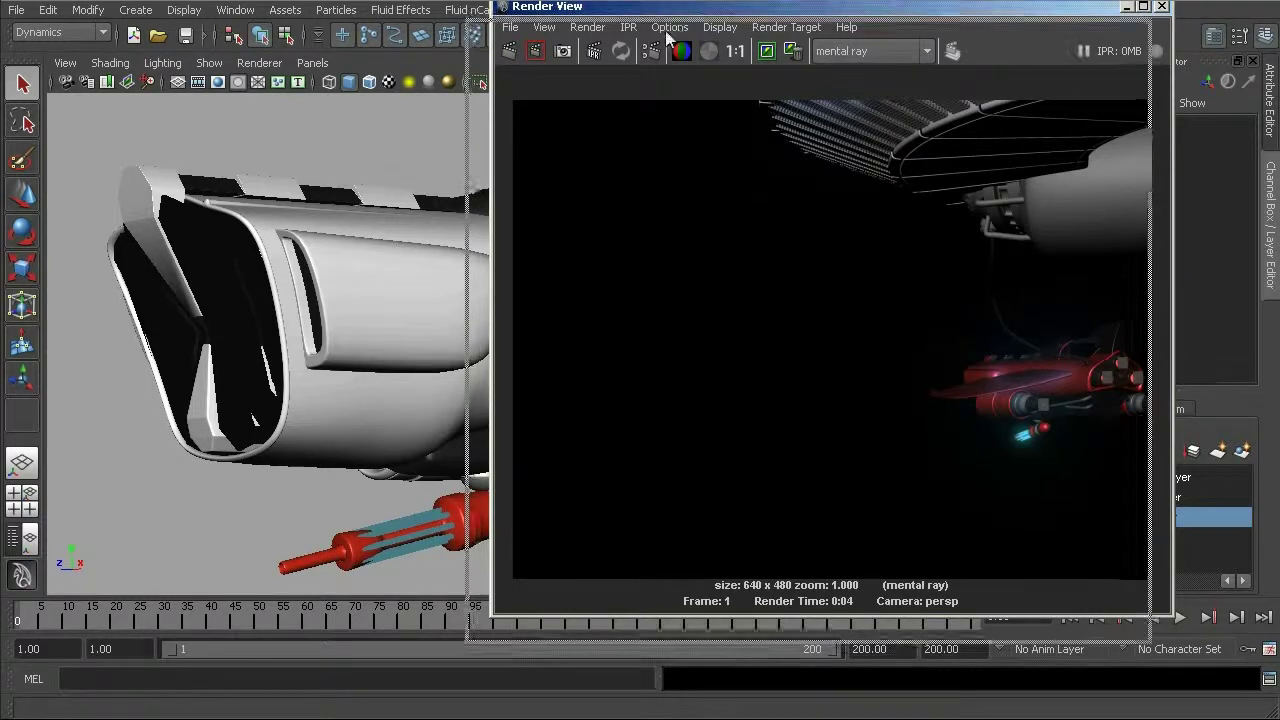
Step: Reposition the Render View and render the scene through the shotCam camera again
drag(692, 8, 666, 35)
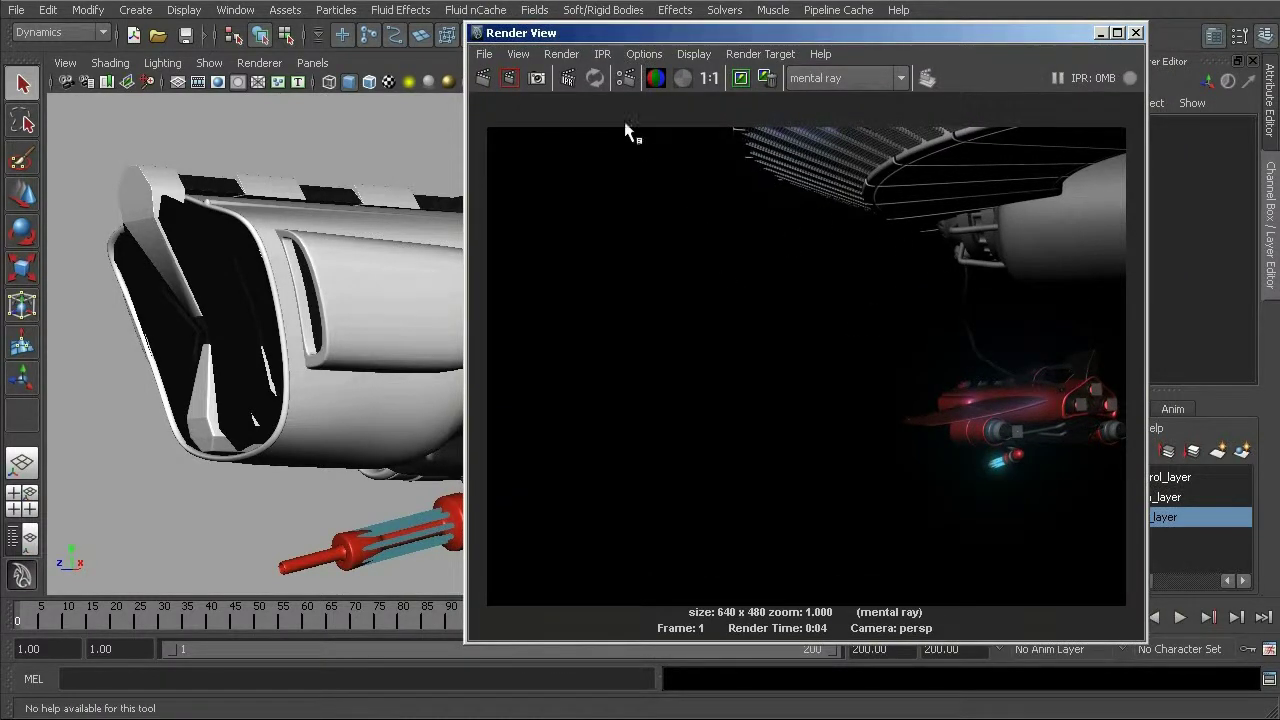
click(562, 54)
mouse_move(668, 178)
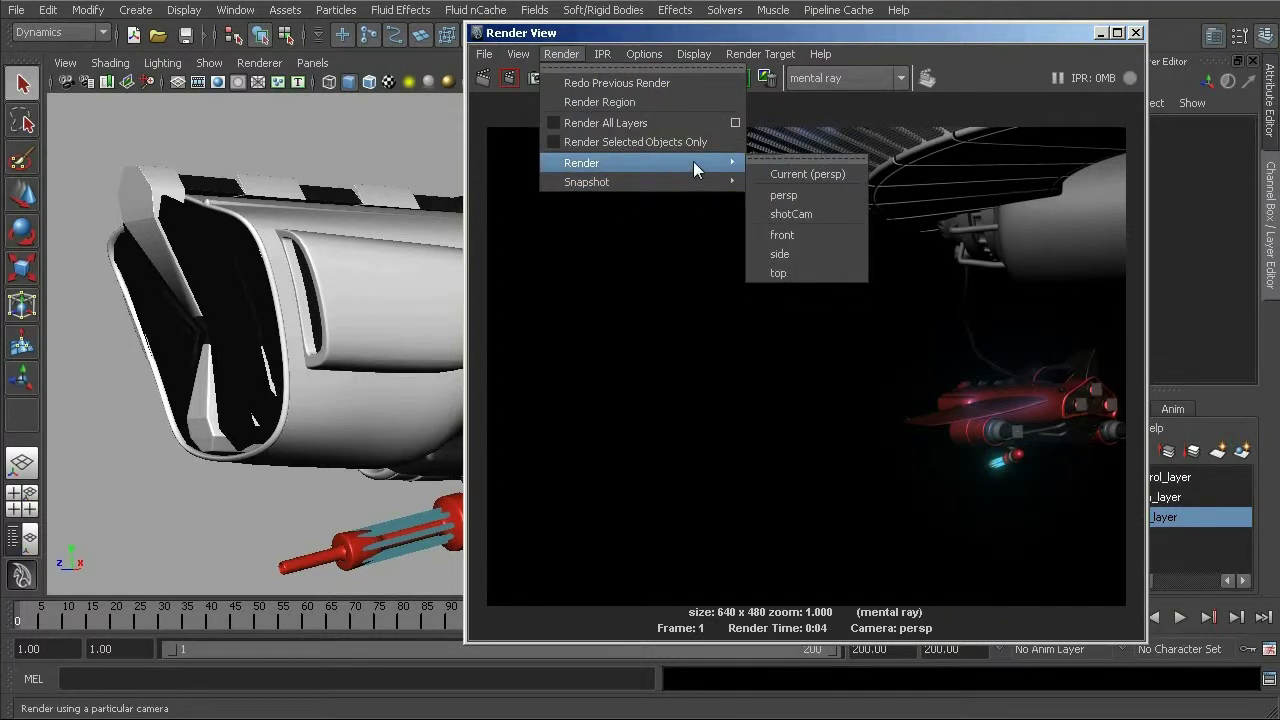
click(818, 212)
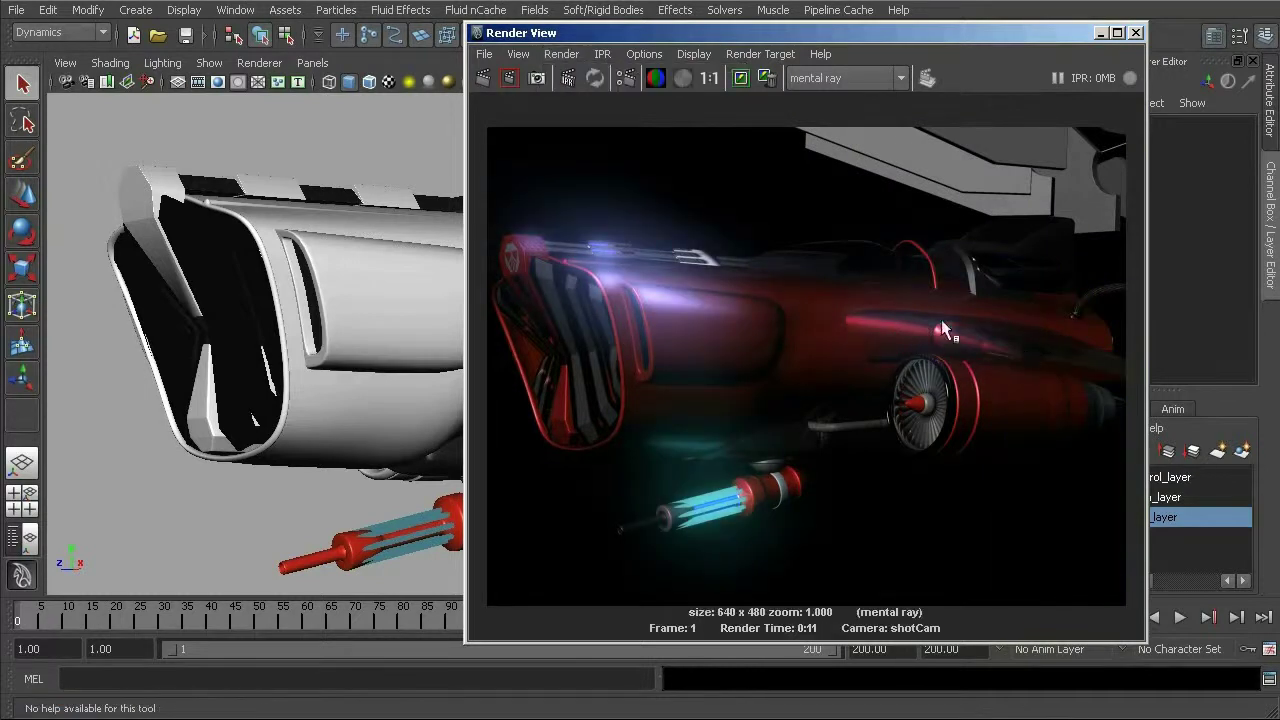
Step: Move the Render View aside, select the ship's fuselage and bring up the attributes of its main_car_paint material
drag(865, 36, 605, 28)
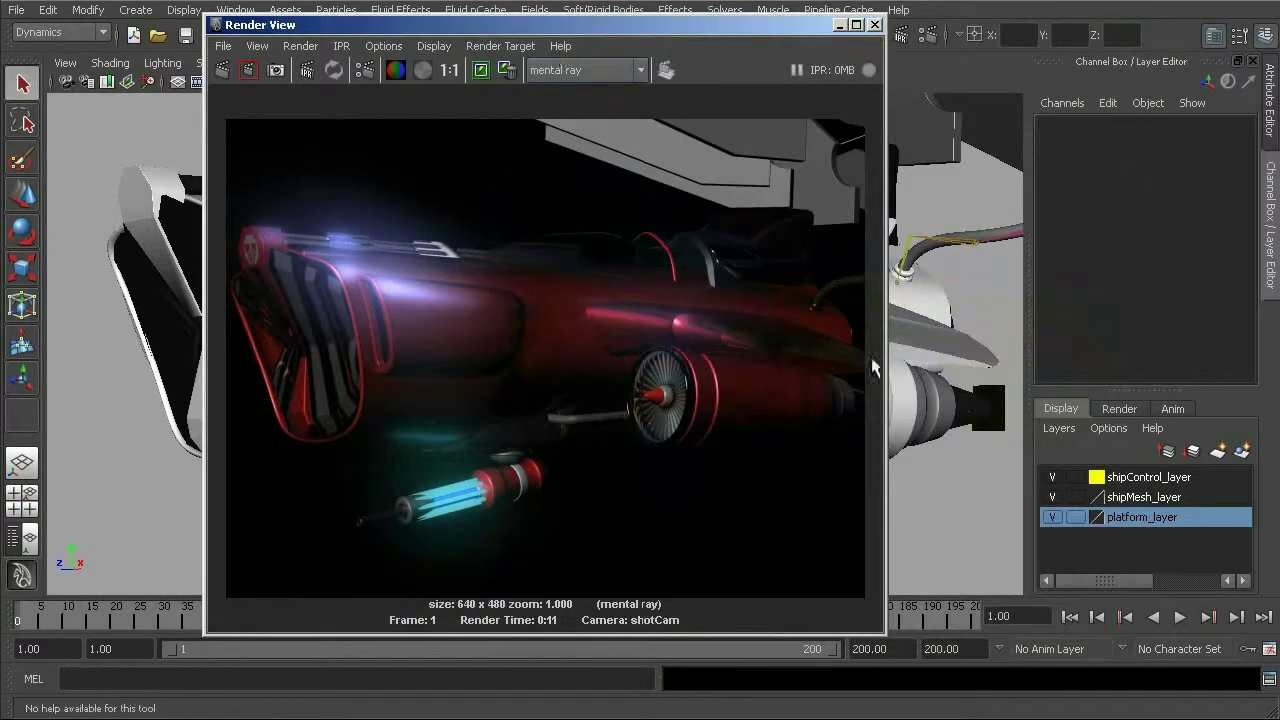
click(932, 305)
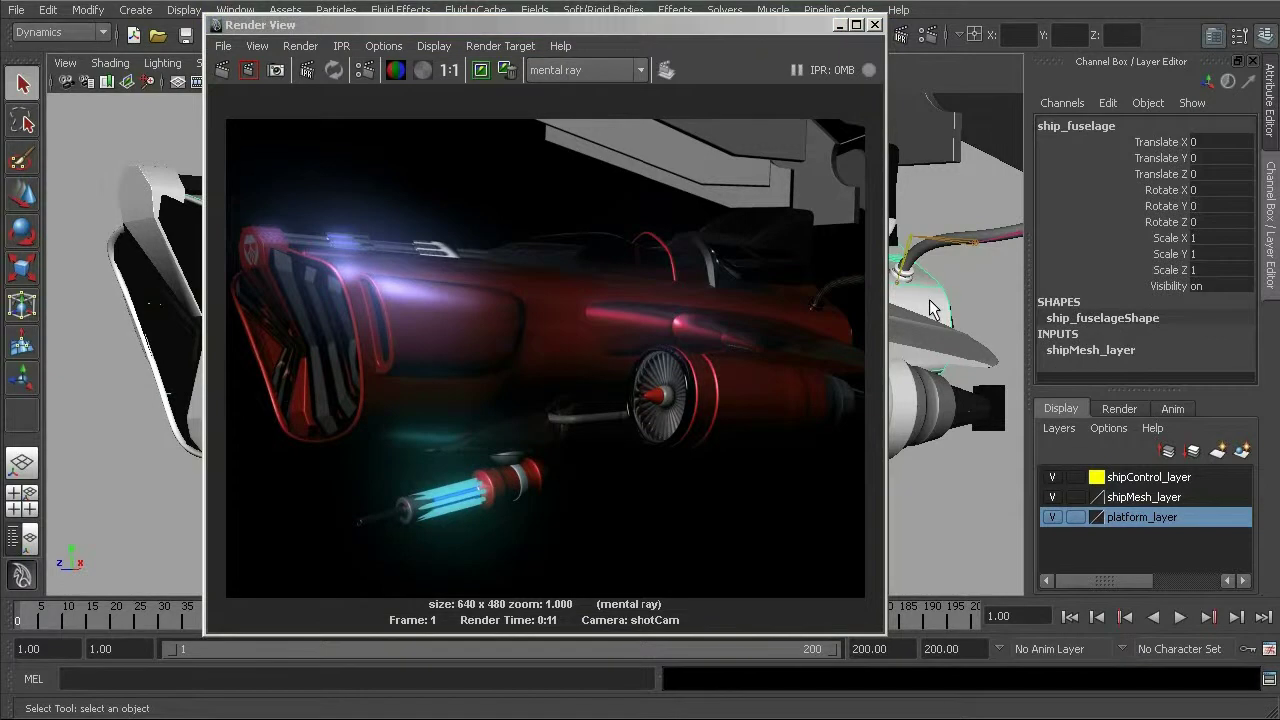
key(ctrl+a)
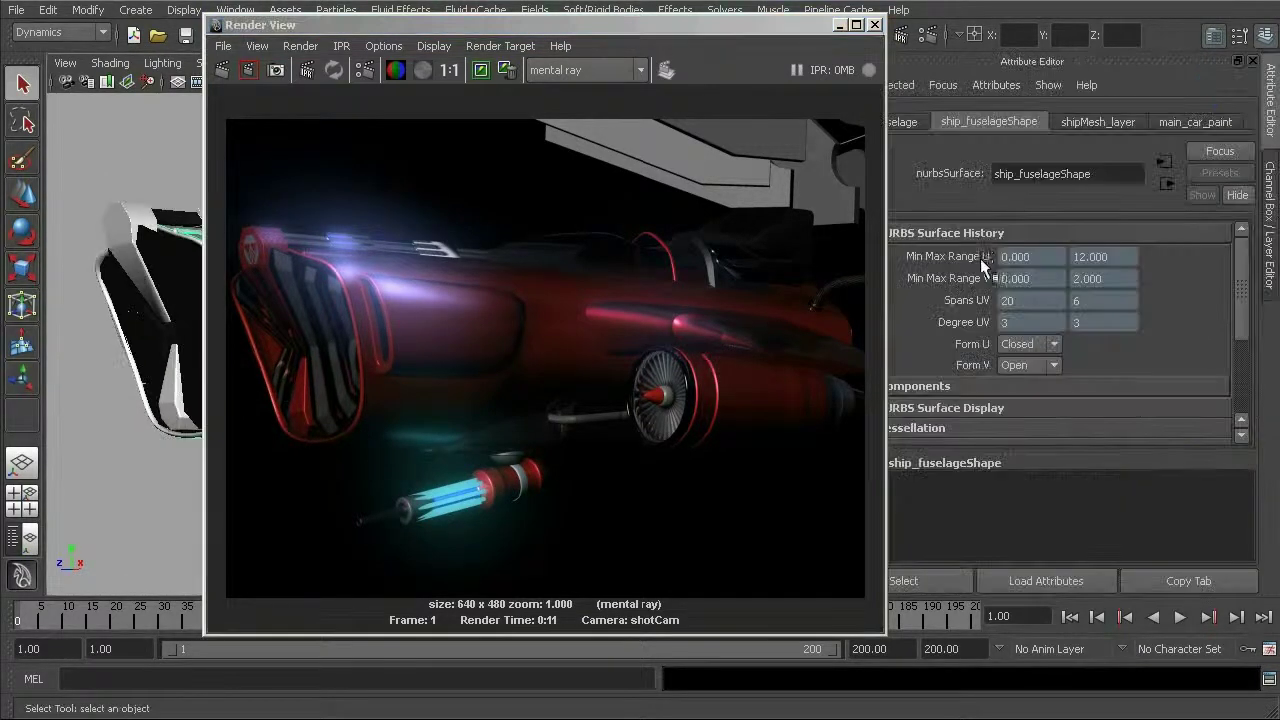
click(1174, 121)
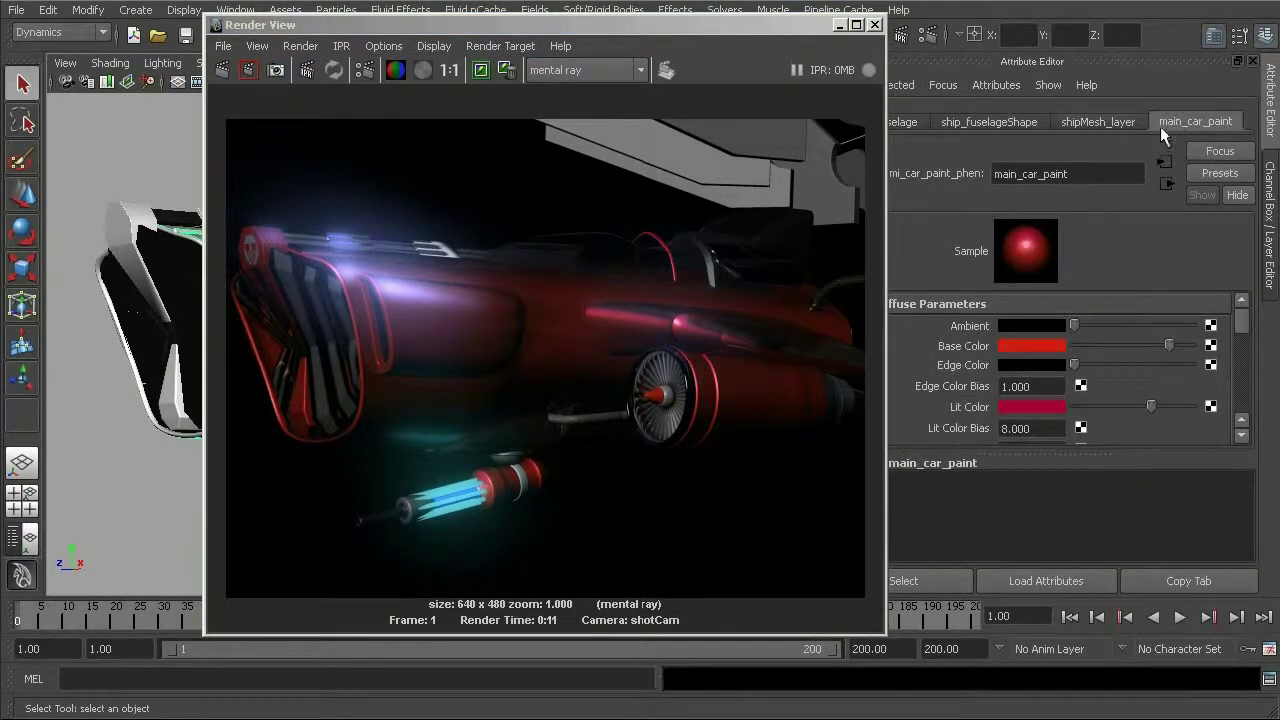
drag(737, 28, 777, 31)
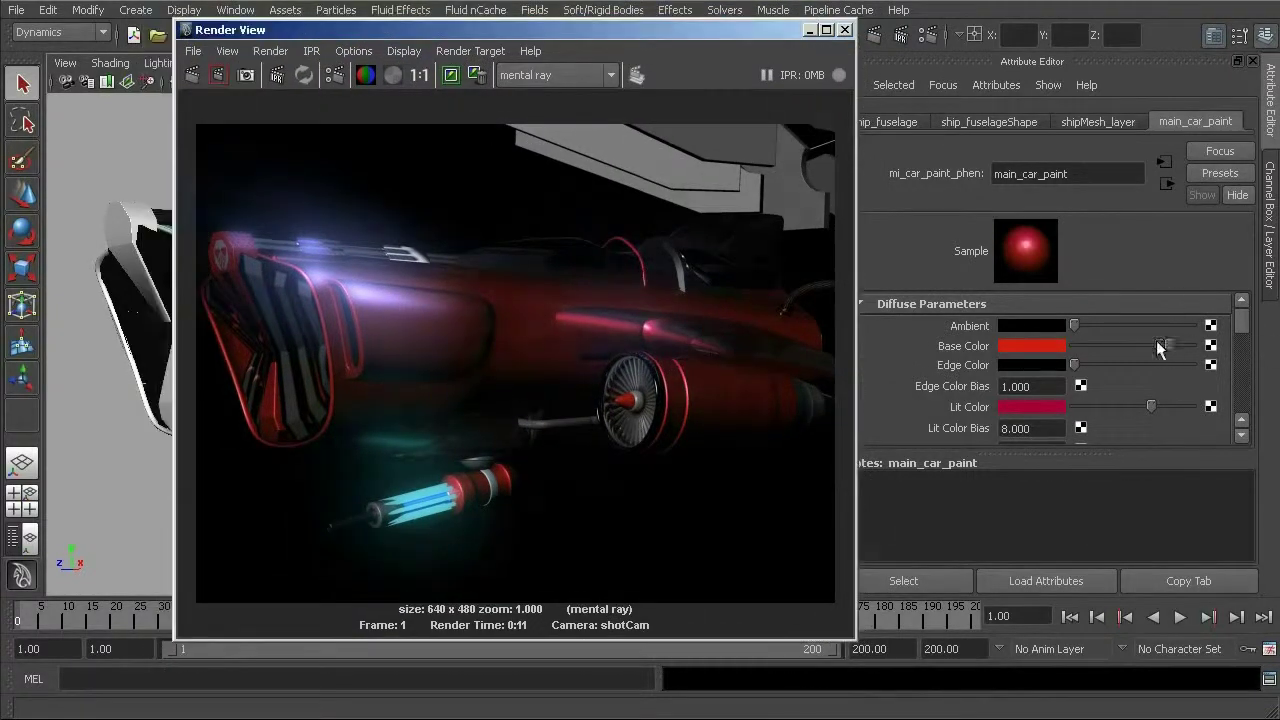
Step: Set main_car_paint's Base Color to blue with hue 218 and its Lit Color to teal
click(1050, 346)
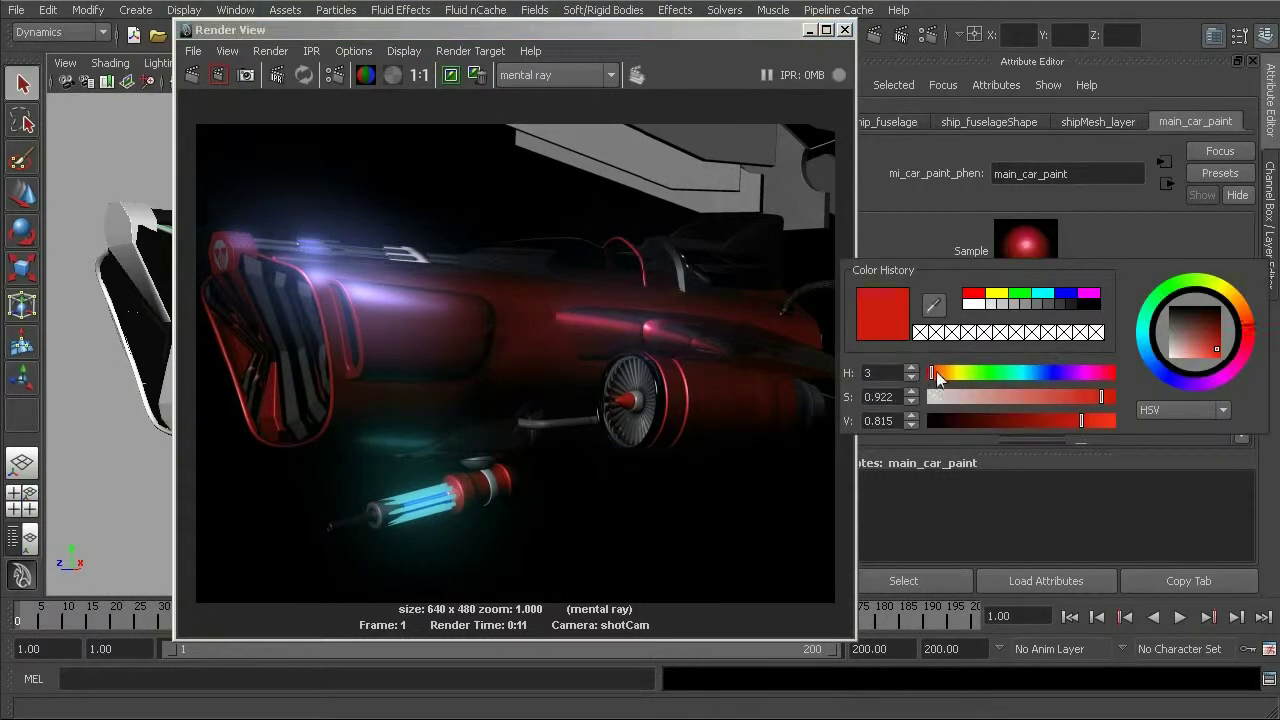
drag(936, 373, 943, 372)
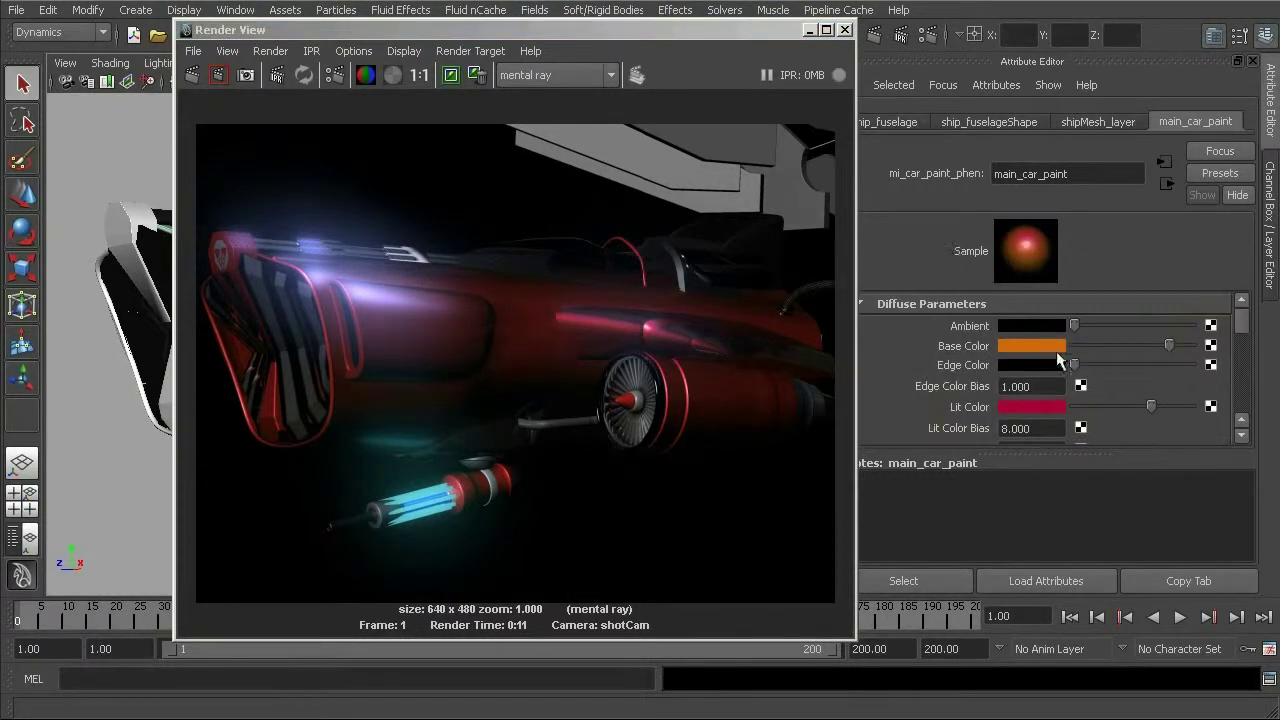
click(1055, 346)
click(1042, 374)
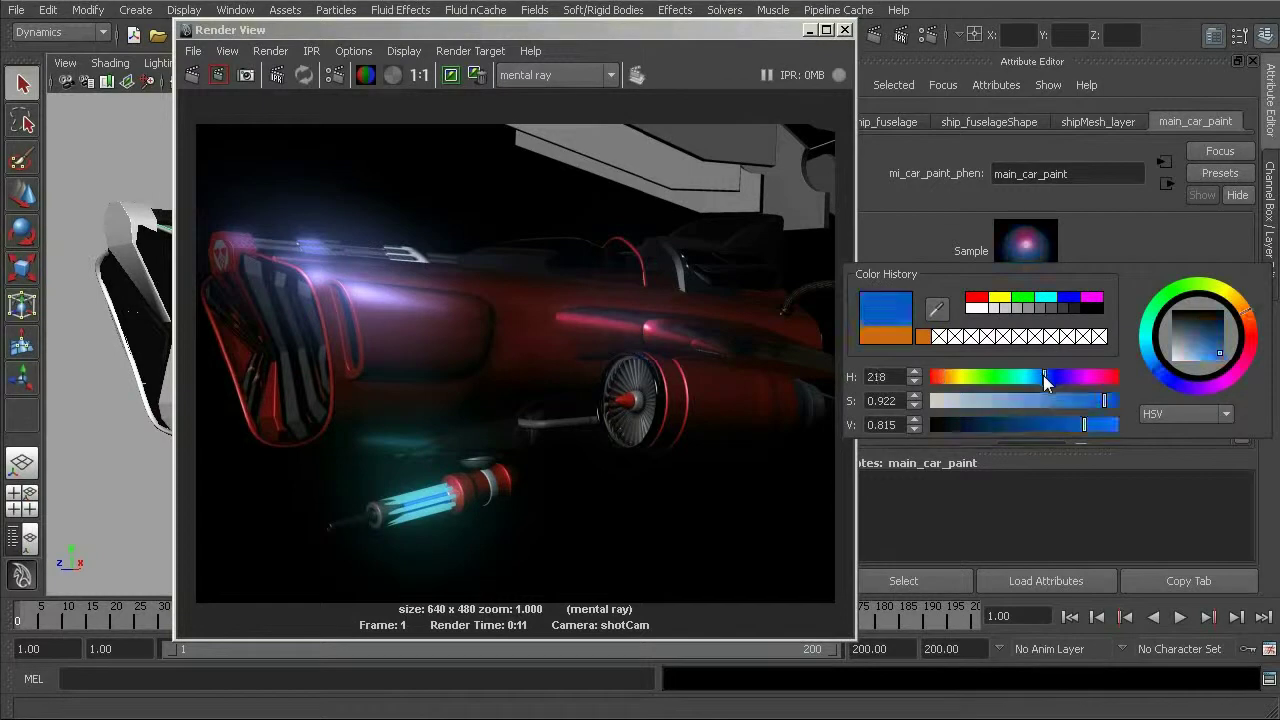
click(1027, 408)
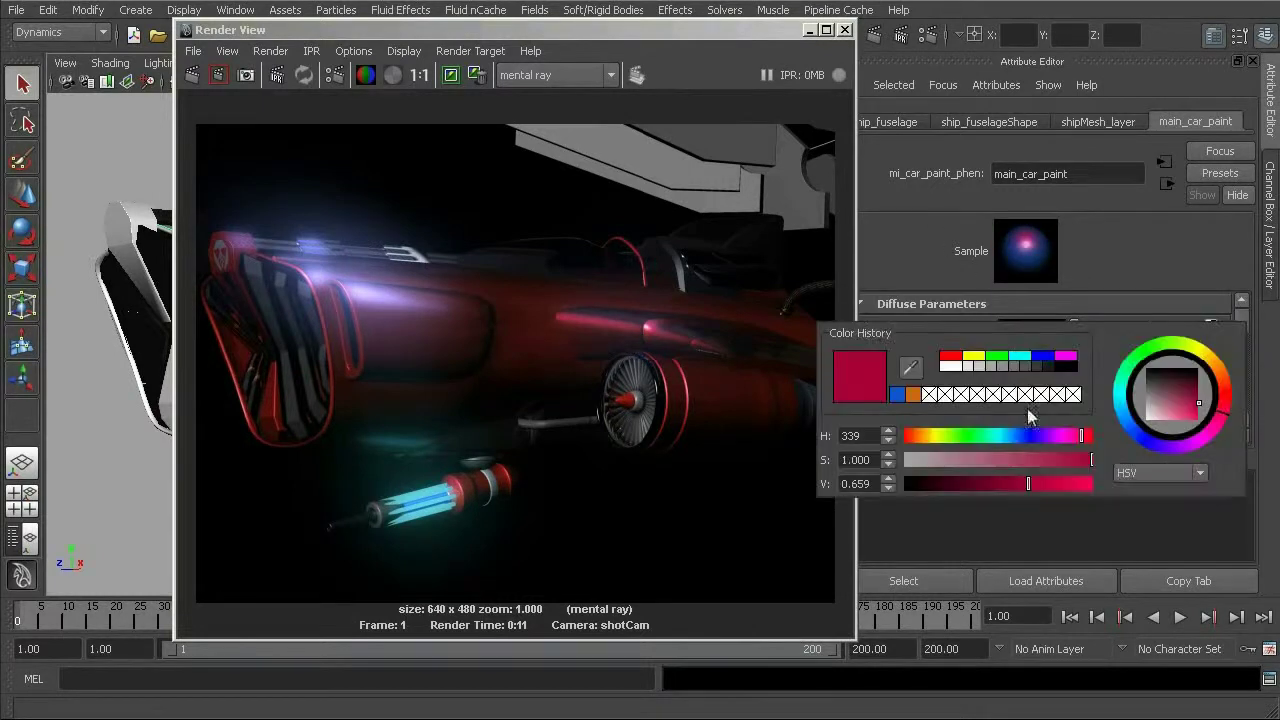
drag(1008, 435, 1002, 435)
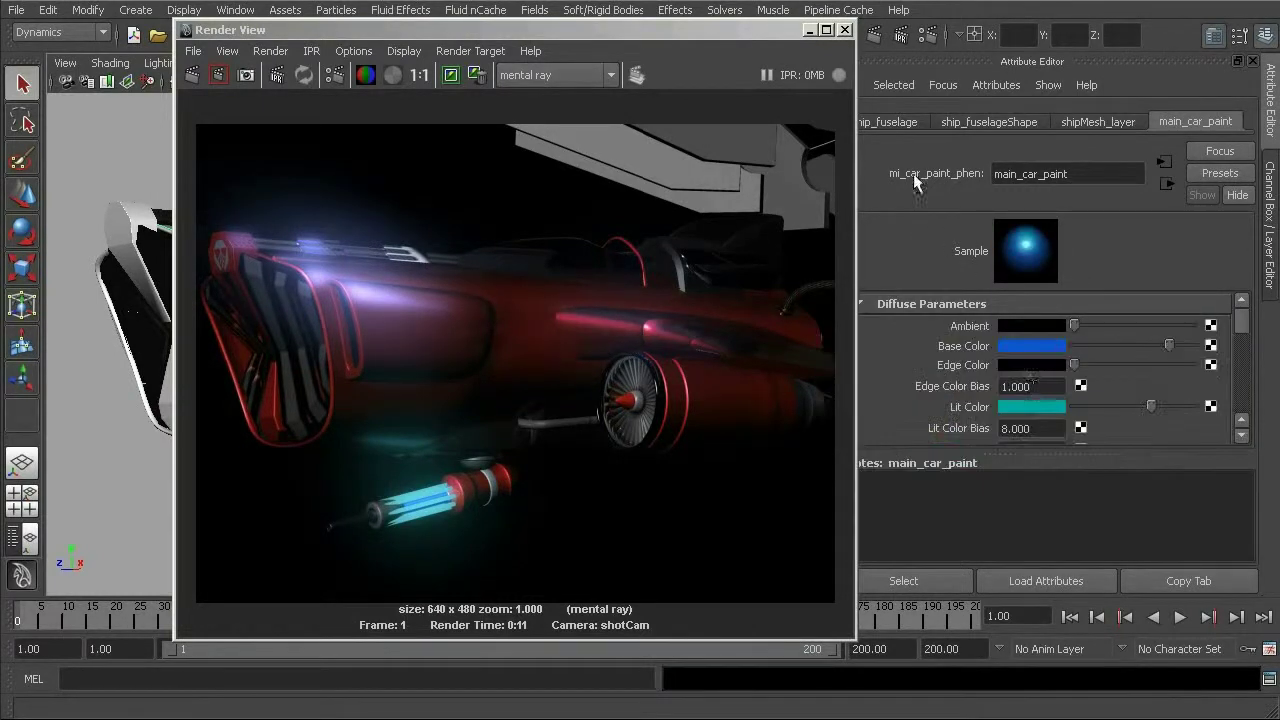
scroll(1026, 388, down, 3)
scroll(1026, 388, up, 3)
Step: Keep the red render in the Render View, redo the shotCam render with the blue paint and keep that image too
click(614, 29)
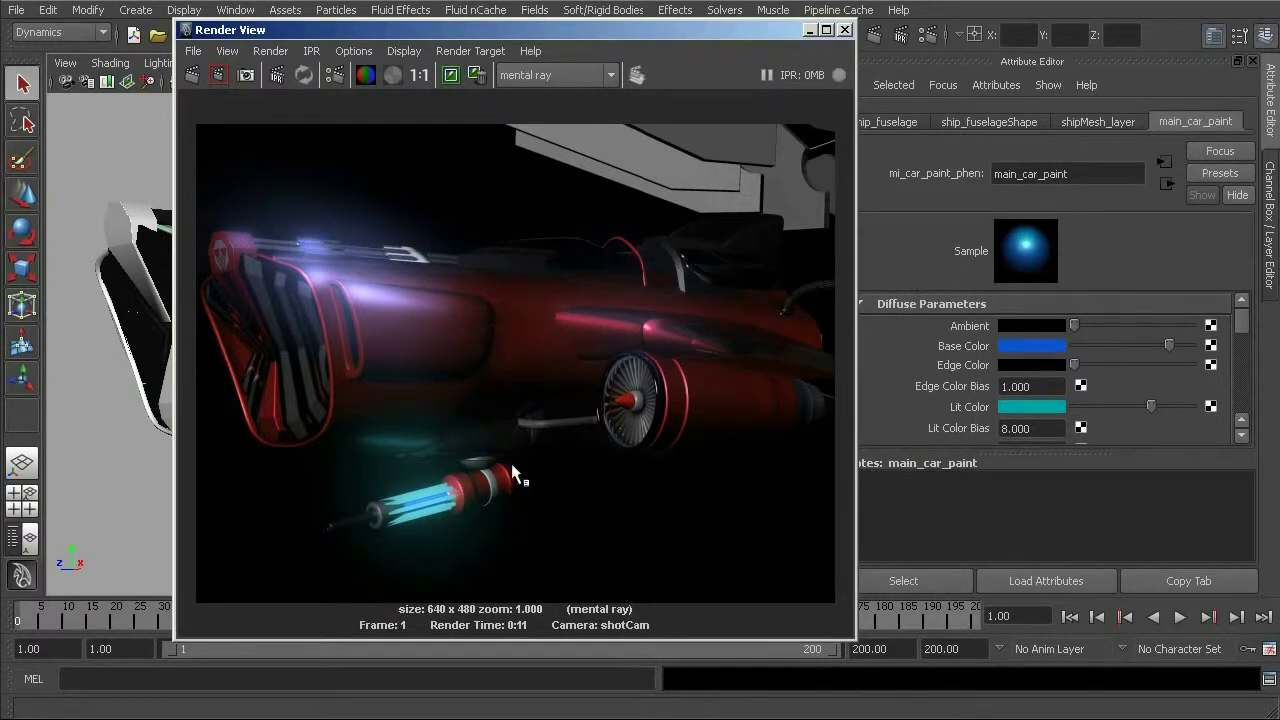
click(451, 75)
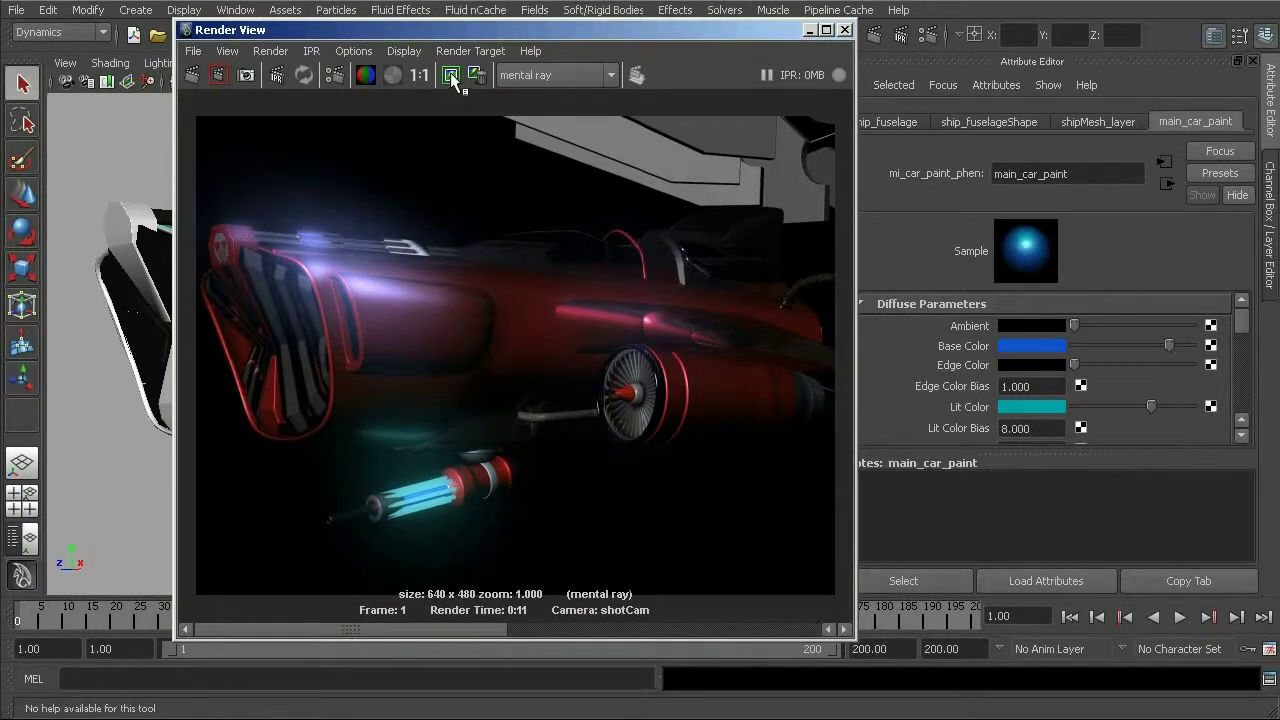
drag(488, 631, 527, 633)
click(190, 76)
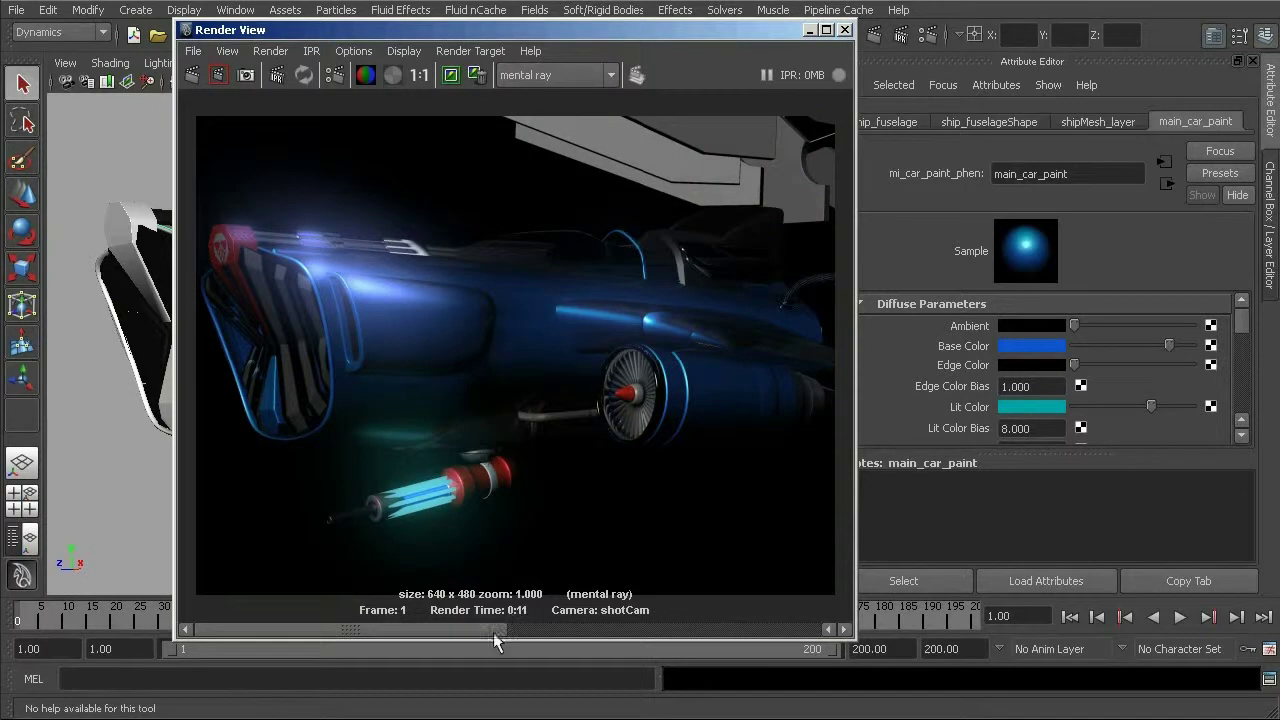
mouse_move(489, 630)
mouse_down()
mouse_move(748, 612)
mouse_move(481, 624)
mouse_move(466, 636)
mouse_up()
click(452, 75)
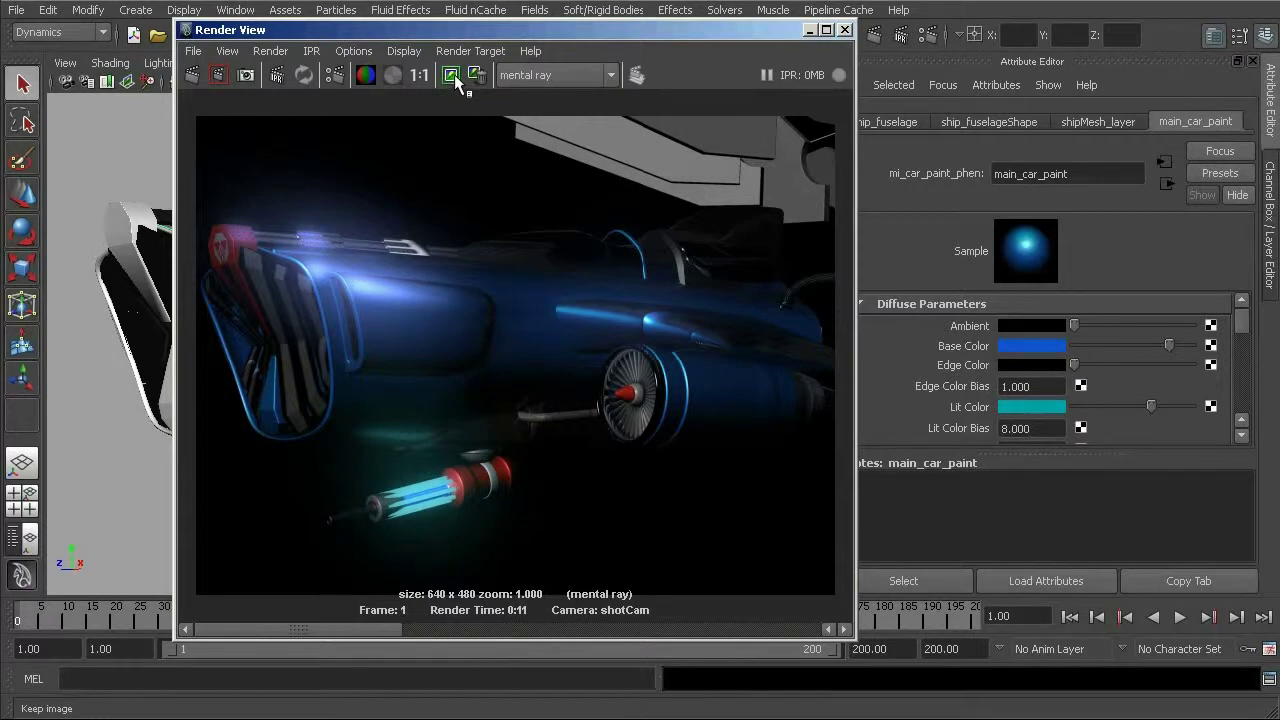
Step: Set main_car_paint's Base Color to the earlier orange and its Lit Color to a bright yellow
click(1052, 346)
click(956, 336)
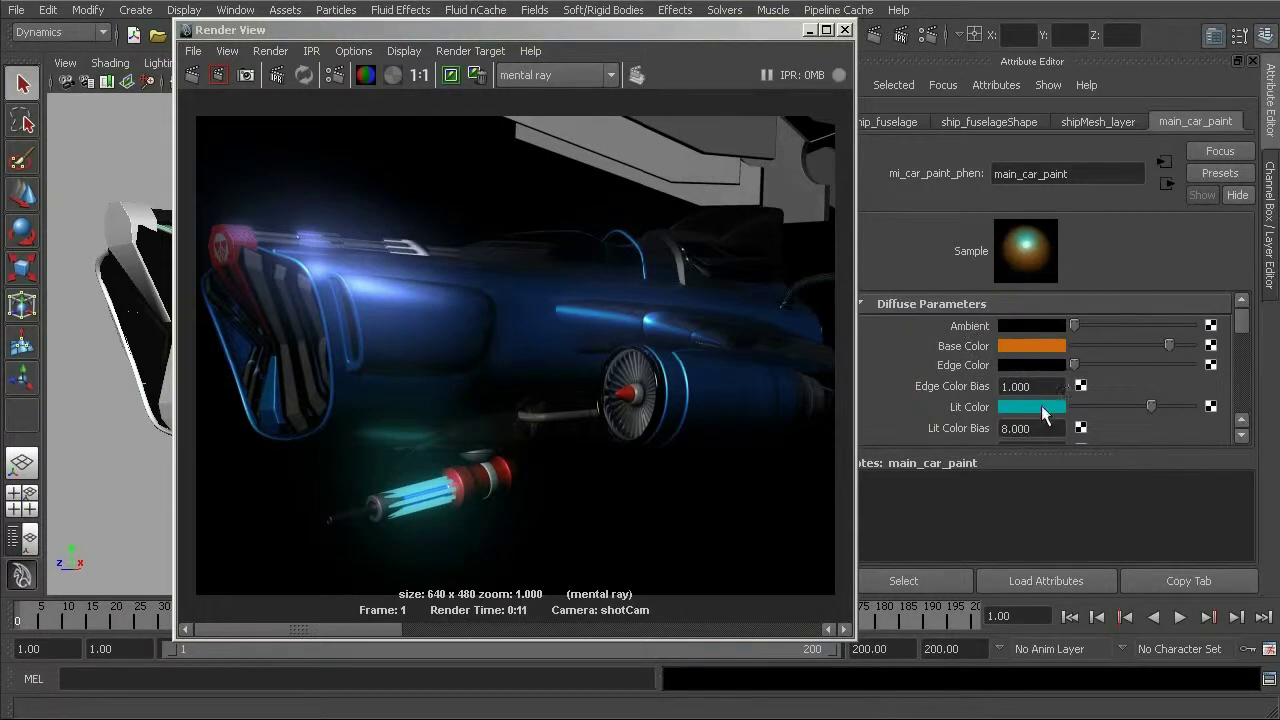
click(1041, 405)
drag(1020, 434, 947, 436)
drag(1070, 486, 1078, 482)
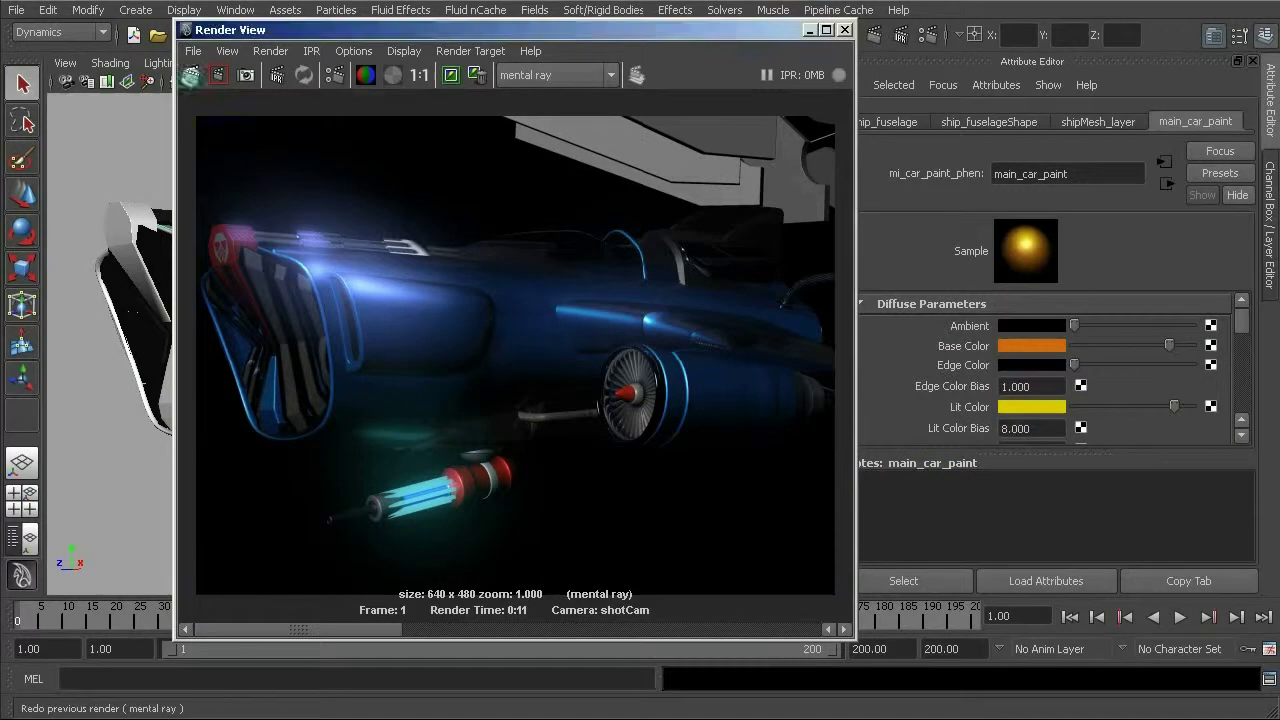
Step: Redo the shotCam render with the orange paint and compare it with the kept blue and red renders
click(190, 75)
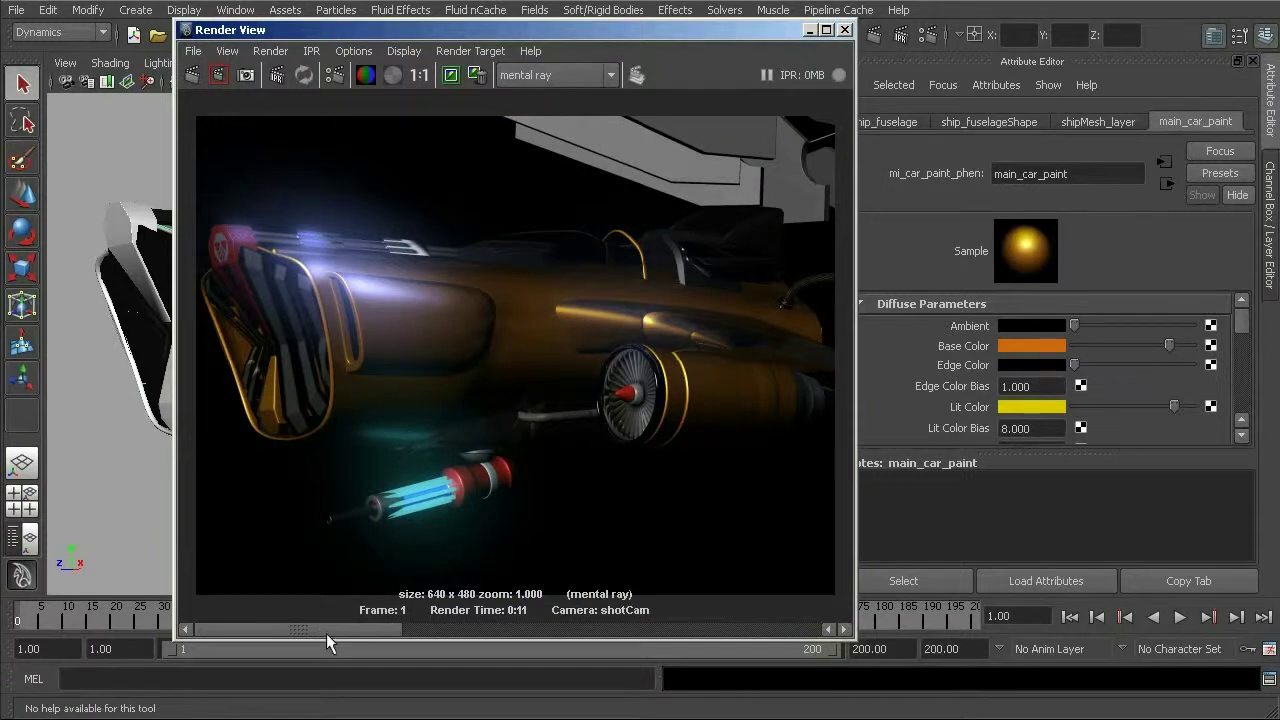
drag(328, 635, 597, 619)
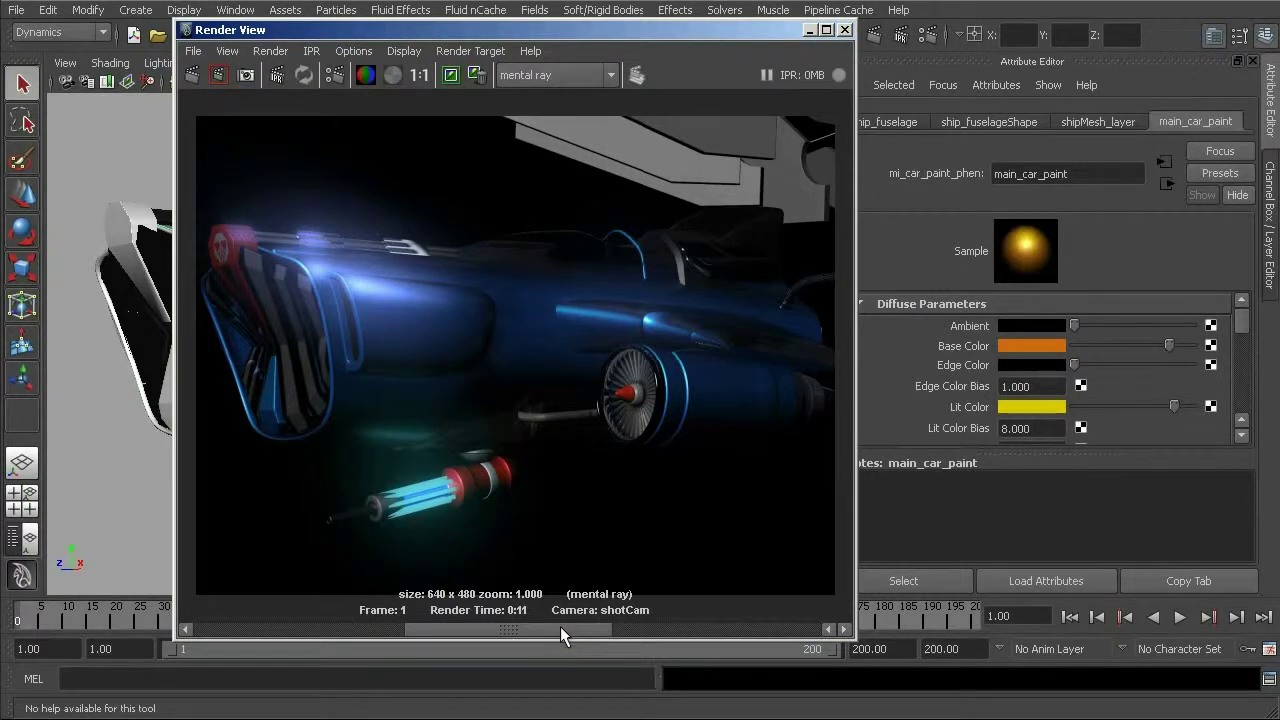
drag(554, 632, 670, 657)
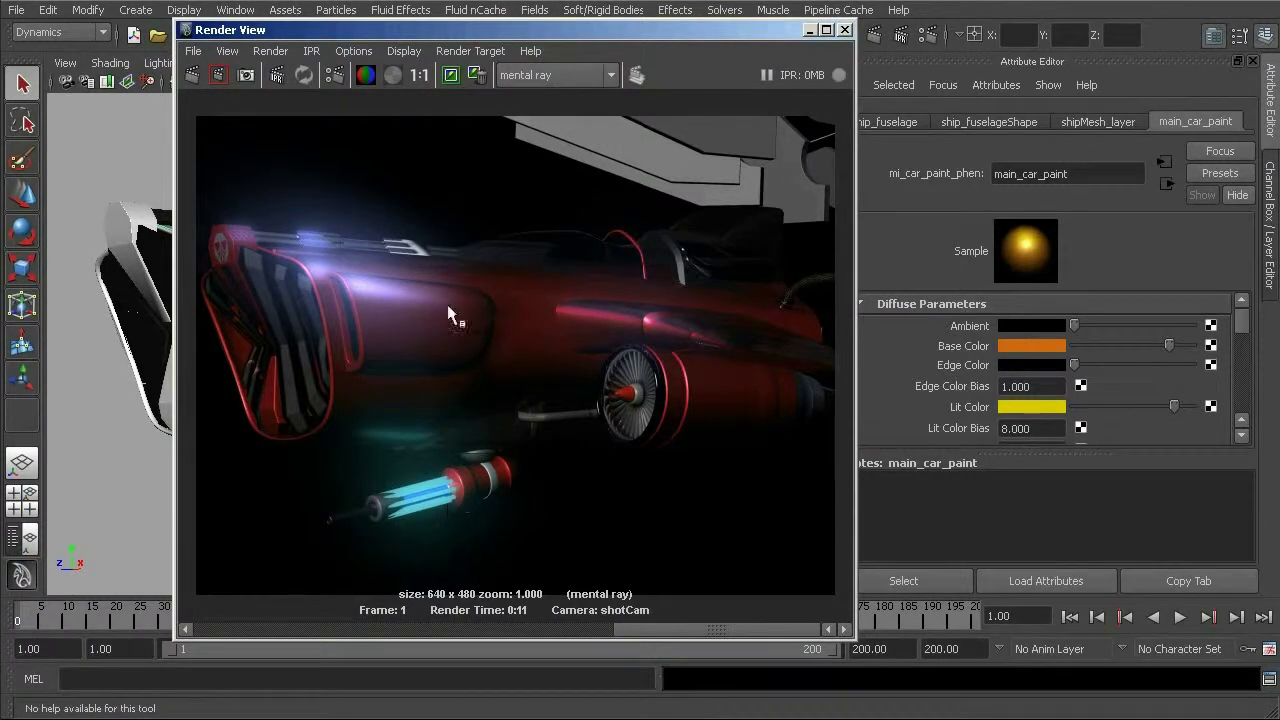
Step: Select the rods of the gun below the ship and bring up the attributes of their gun_surfaceShader3 material
drag(463, 28, 652, 21)
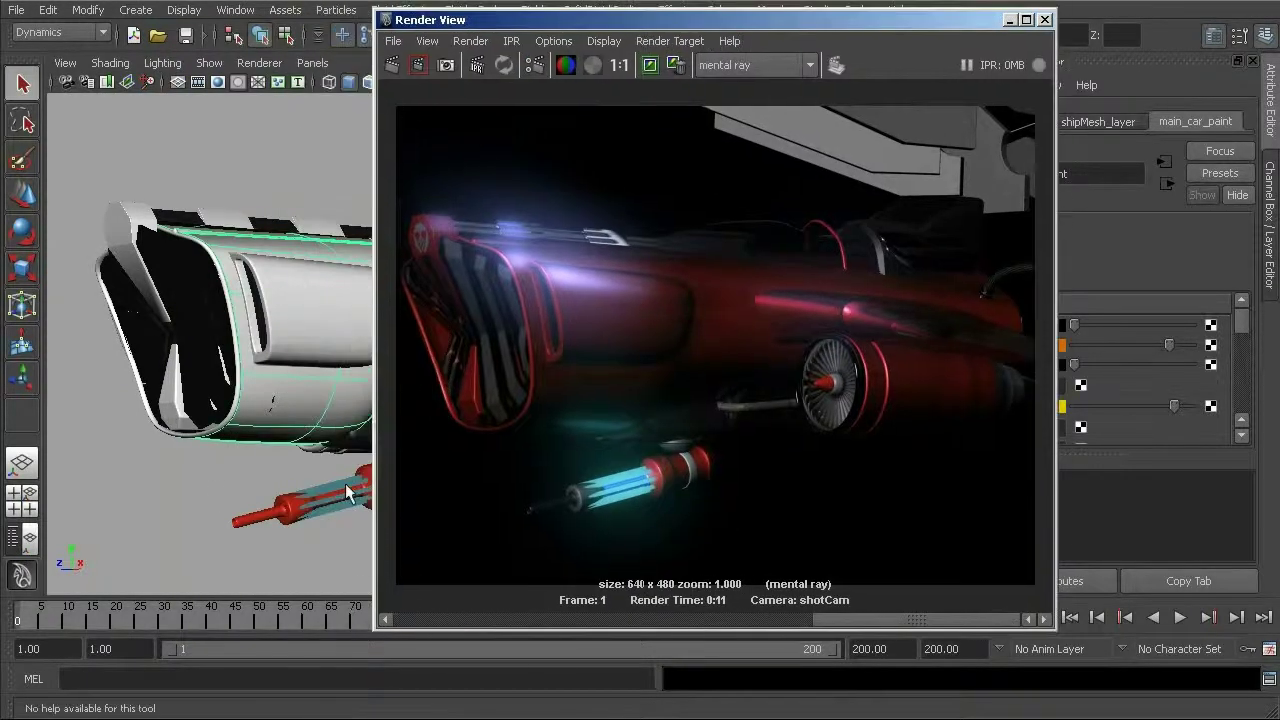
click(345, 495)
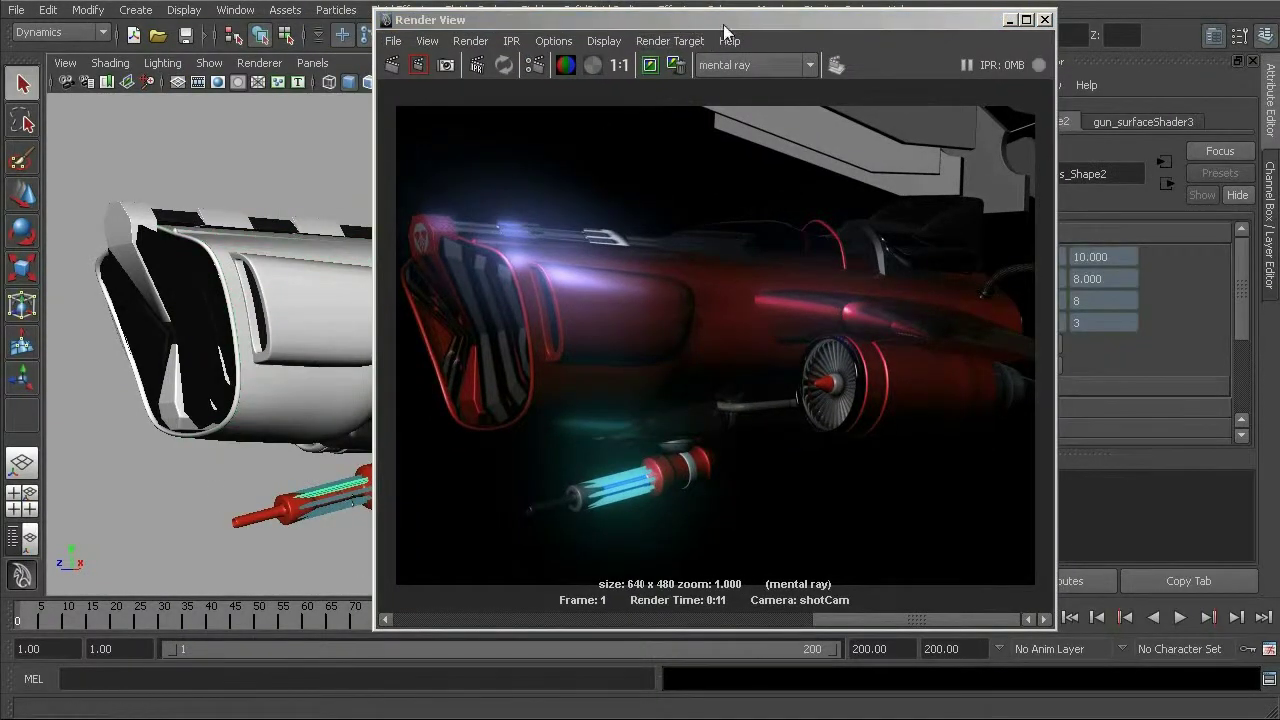
drag(508, 22, 216, 35)
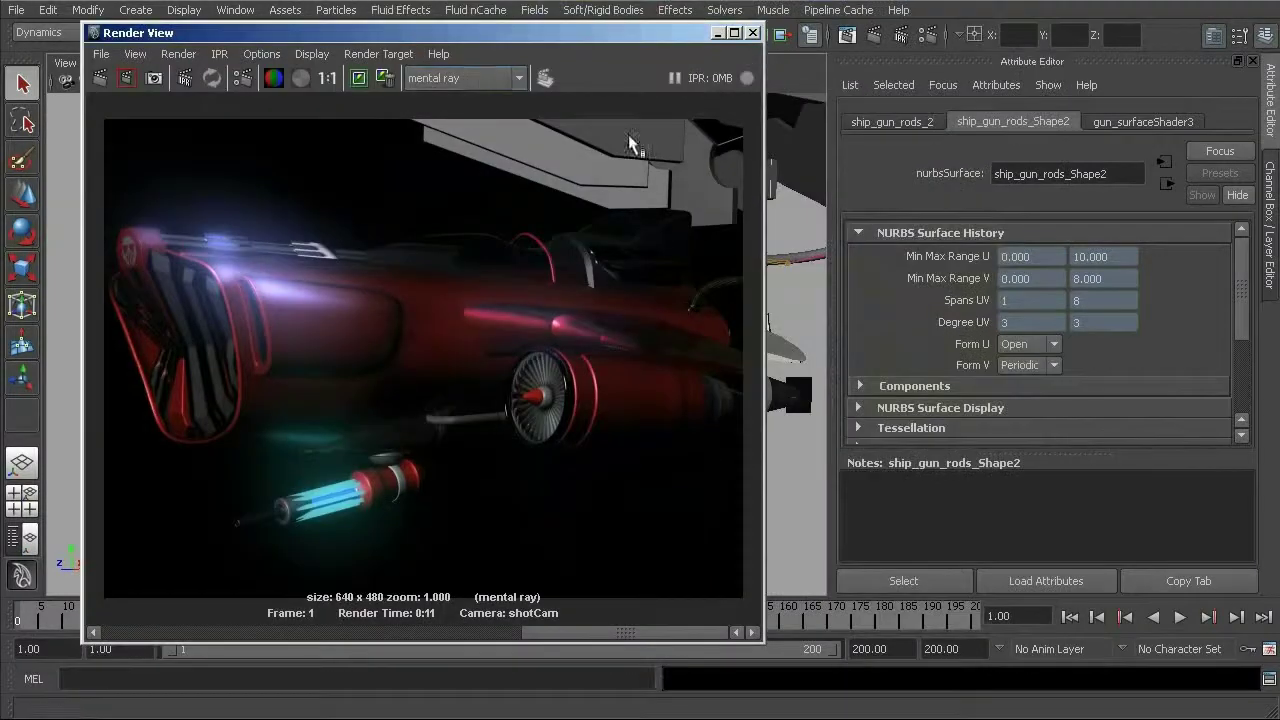
click(1126, 117)
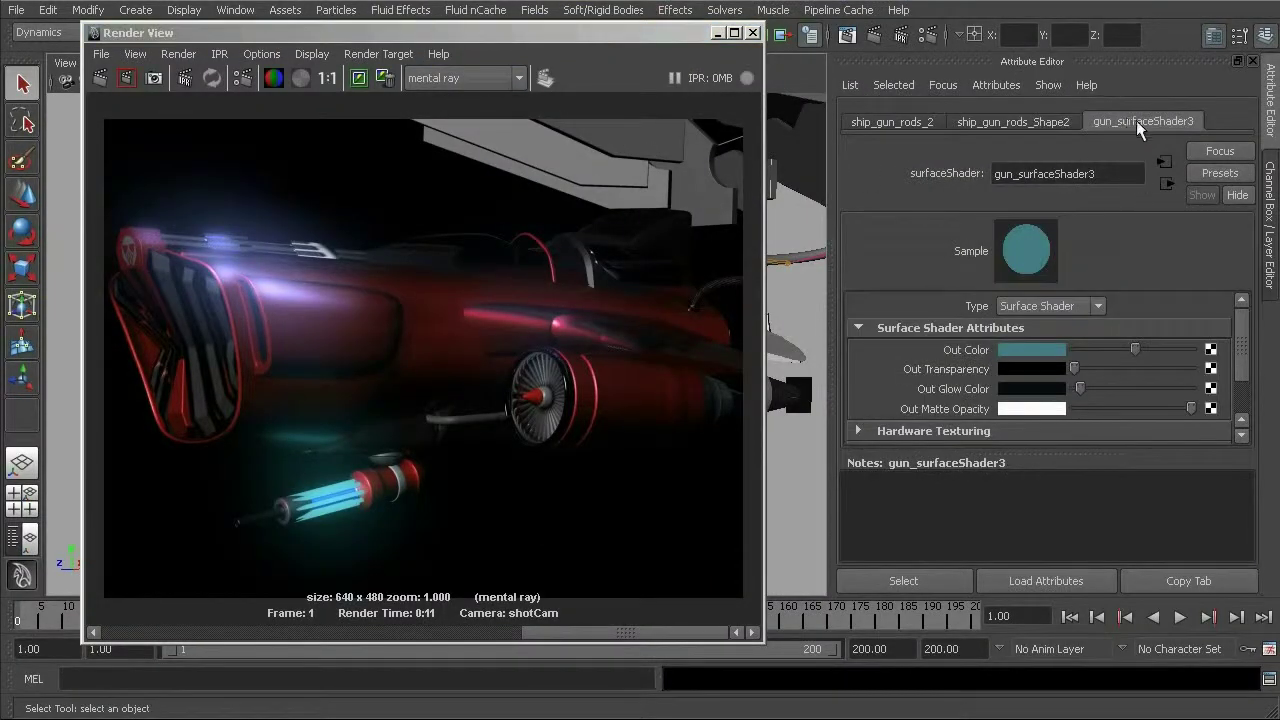
Step: Set gun_surfaceShader3's Out Color to a bright, fully saturated yellow
scroll(1243, 343, down, 1)
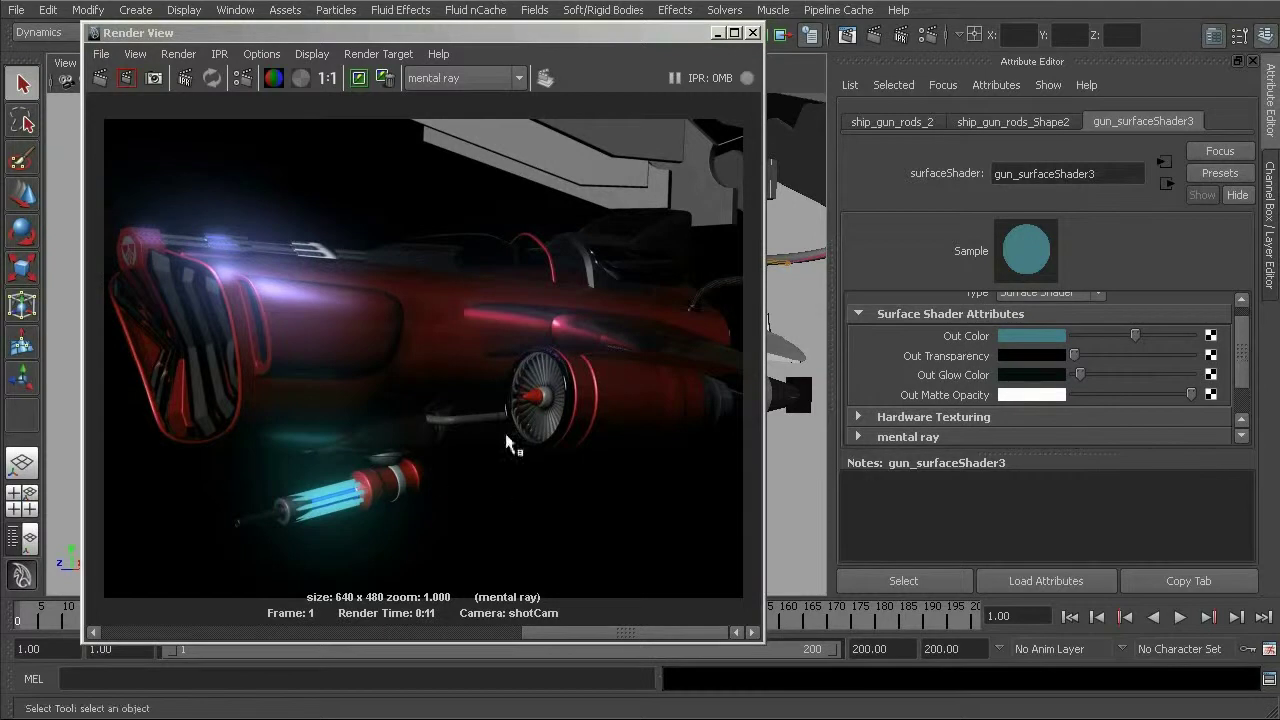
click(1023, 335)
drag(1001, 361, 925, 363)
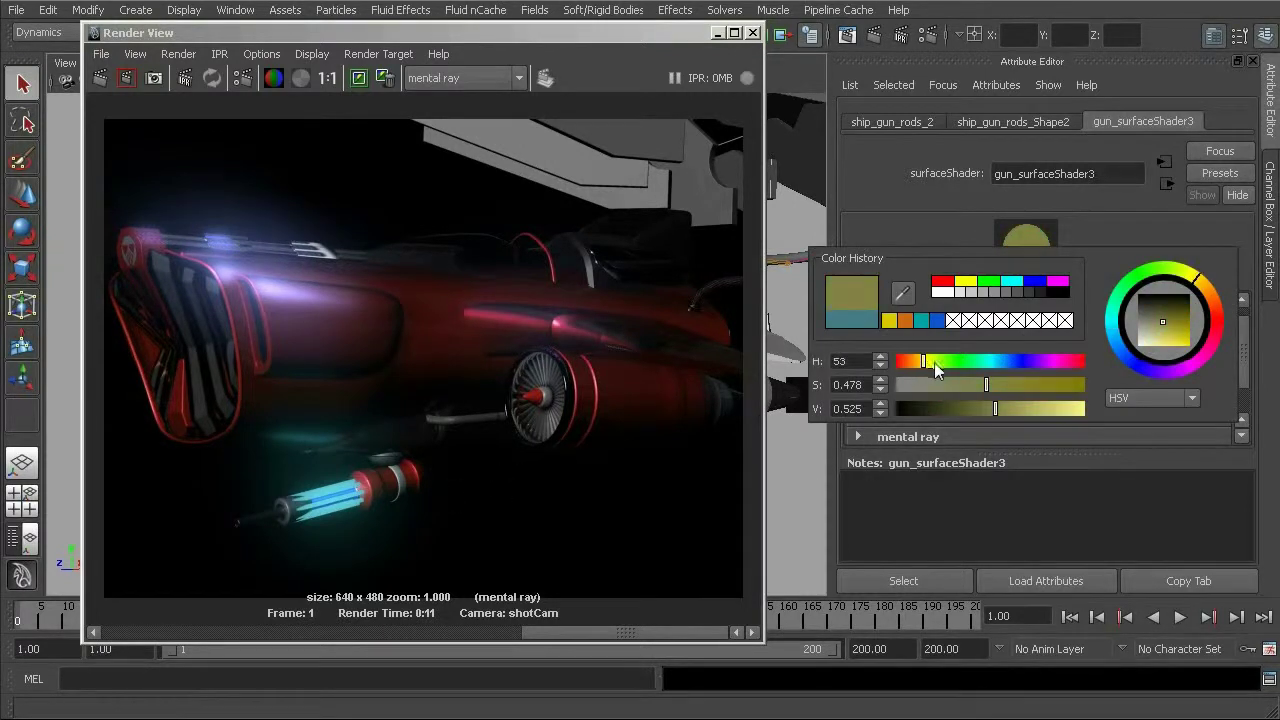
drag(1060, 408, 1078, 408)
drag(986, 384, 1084, 389)
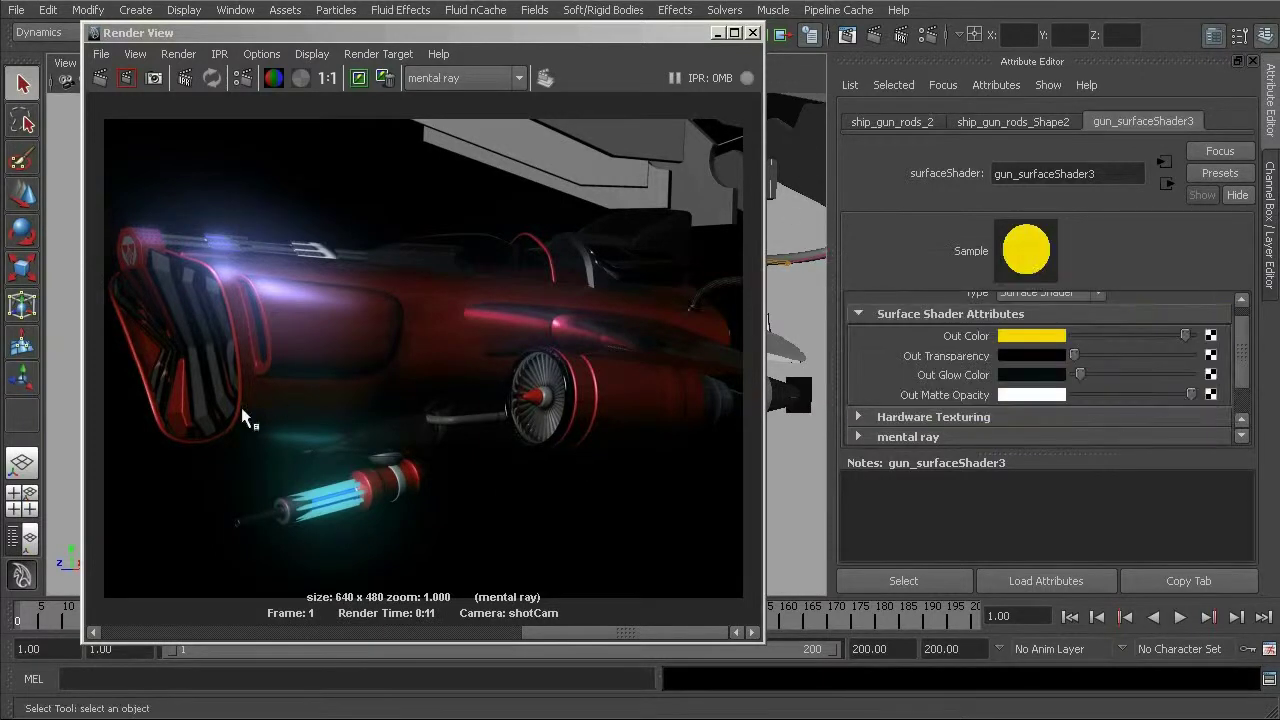
Step: Return to the orange render, mark a render region around the gun and render only that region
click(287, 633)
click(120, 633)
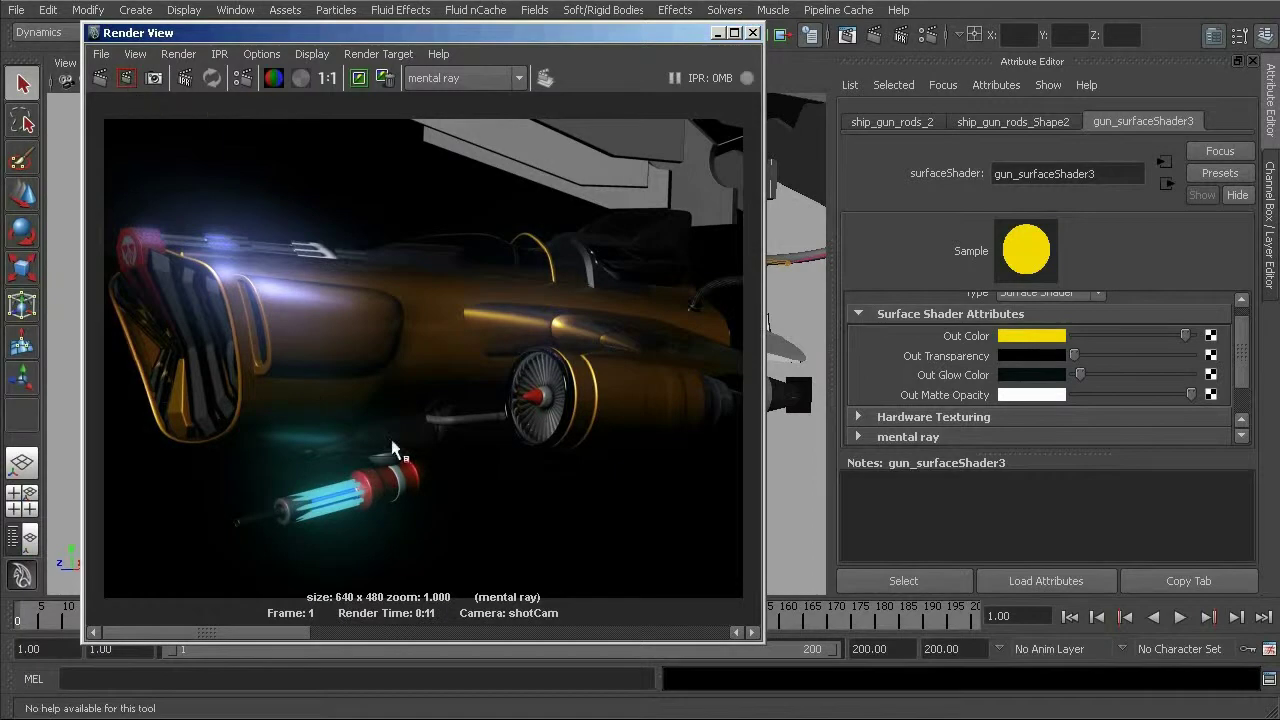
drag(264, 437, 409, 552)
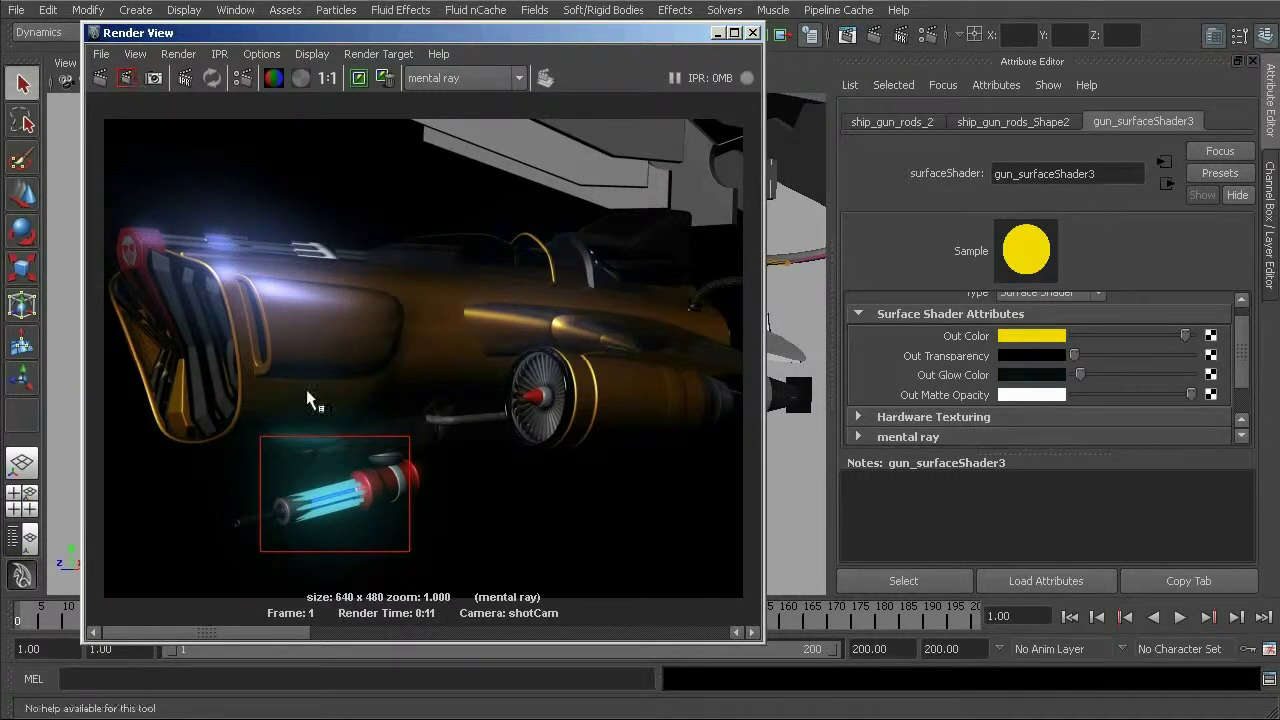
click(127, 80)
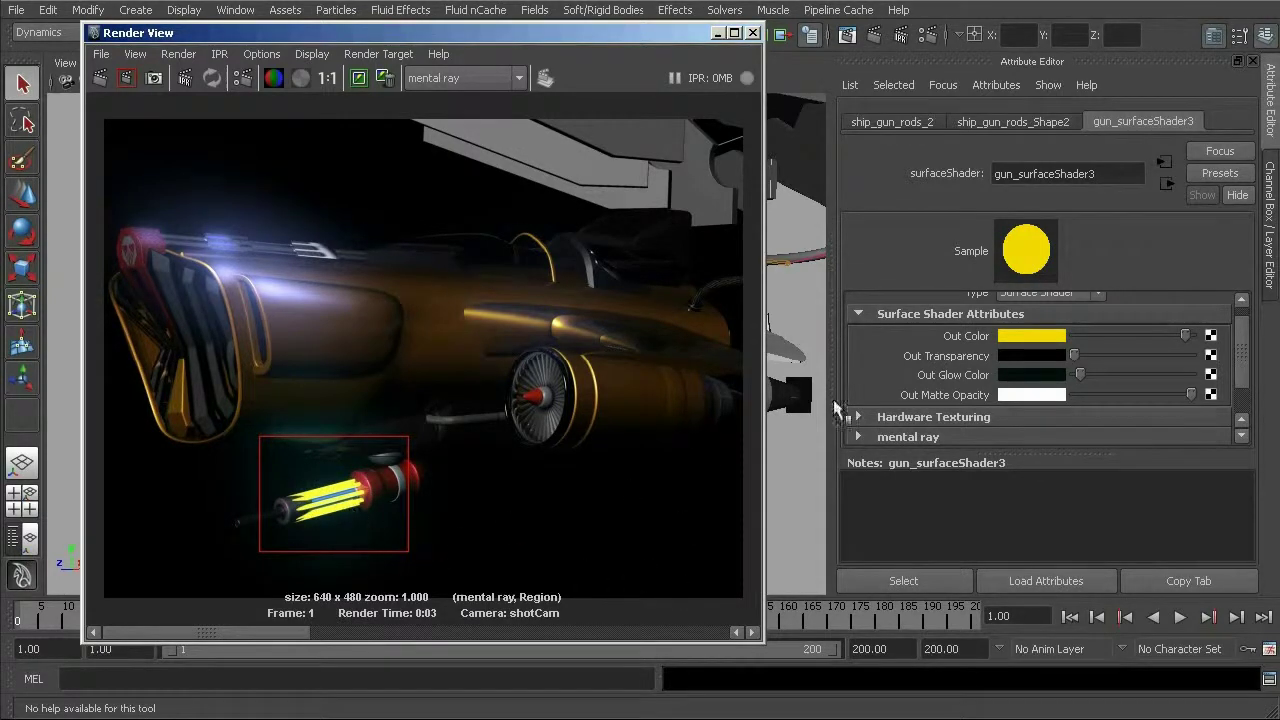
Step: Set gun_surfaceShader3's Out Color to bright green and render the gun region again
click(1047, 337)
drag(1035, 373, 985, 366)
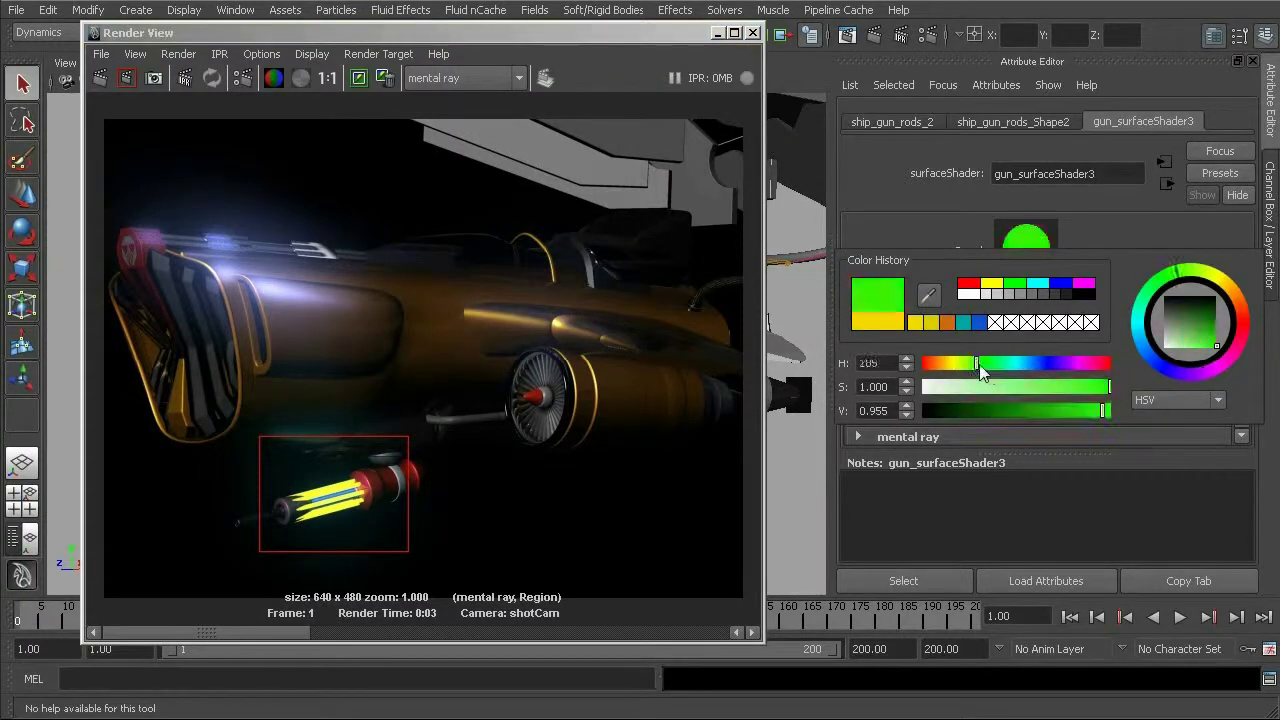
click(126, 77)
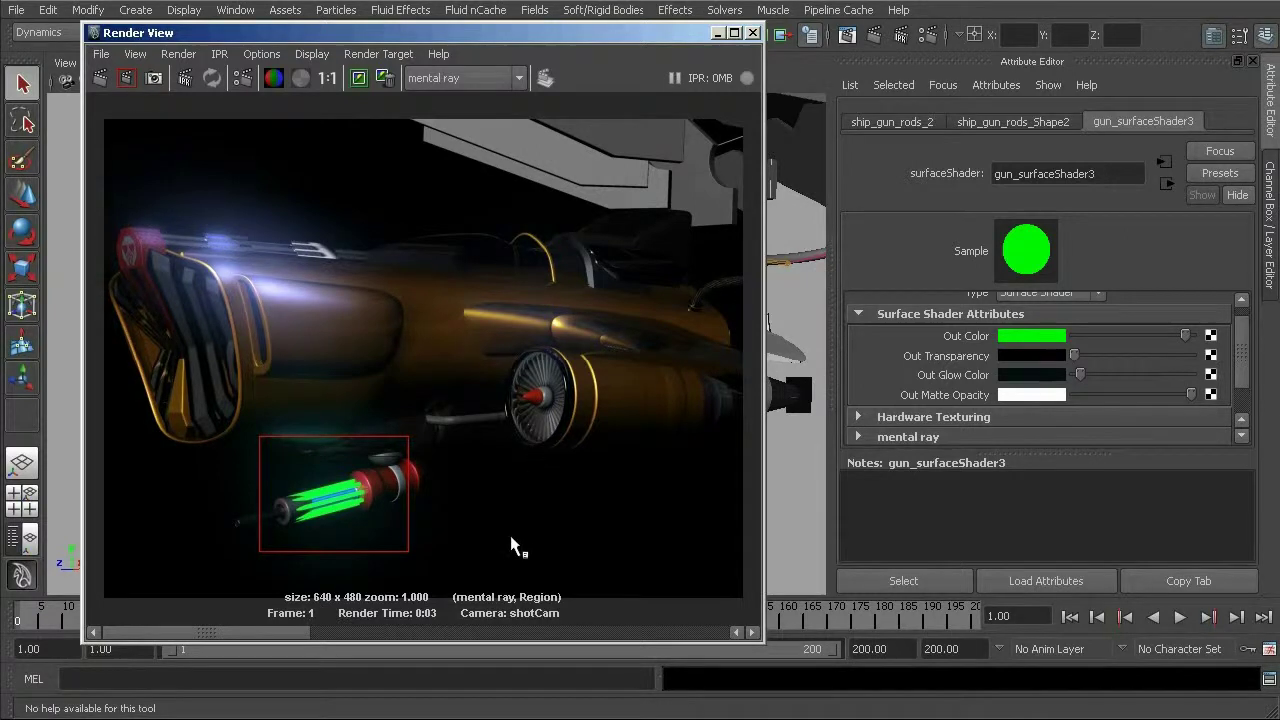
Step: Redo the full shotCam render with the green gun rods and remove all kept images from the Render View
click(102, 80)
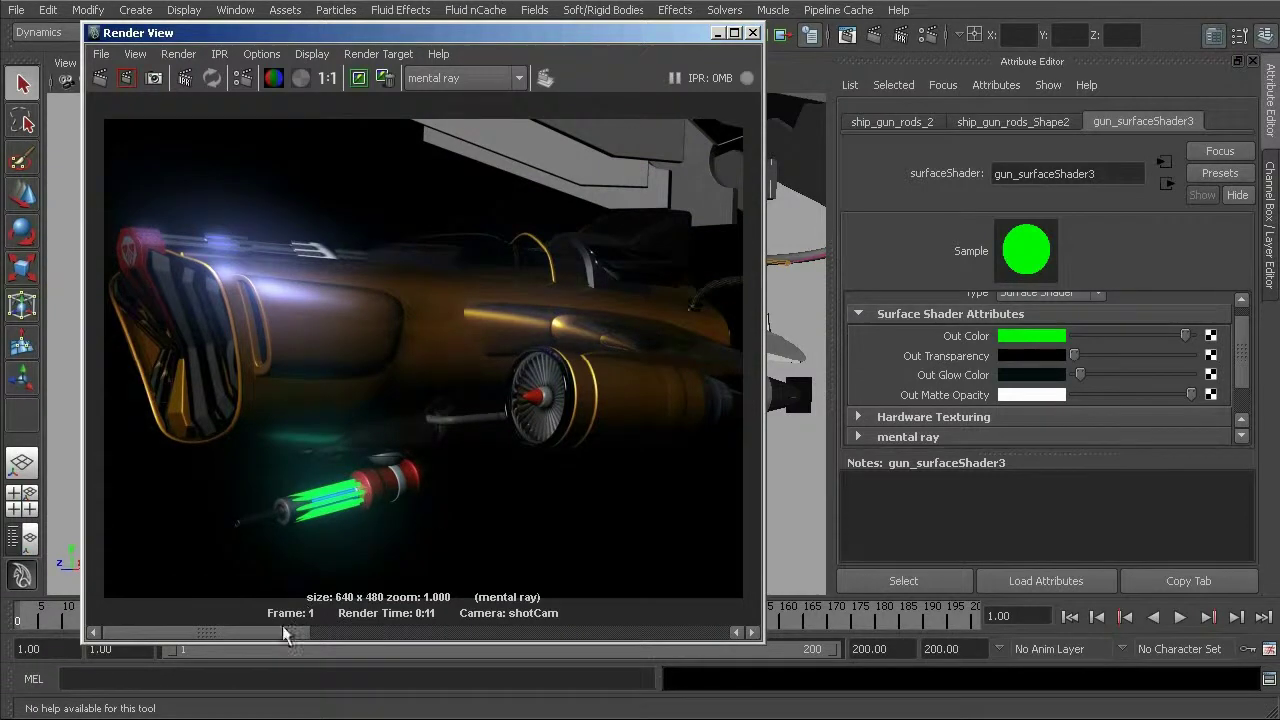
drag(277, 633, 597, 640)
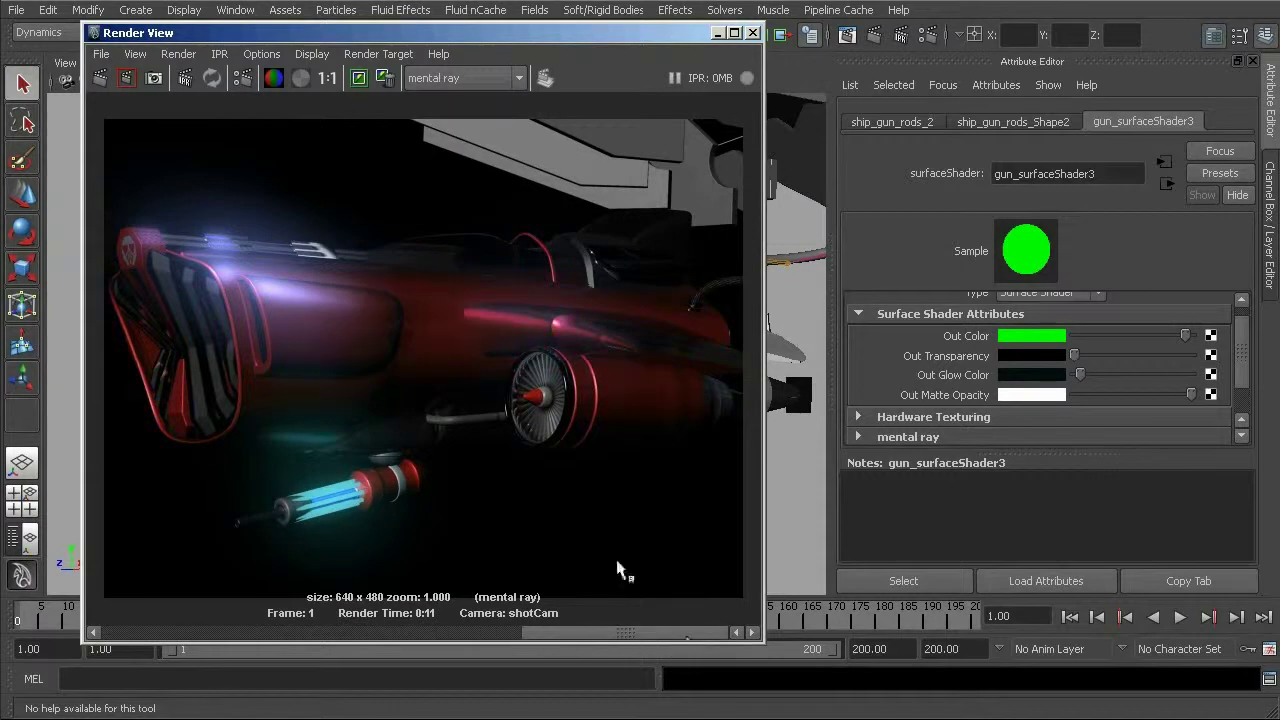
click(389, 79)
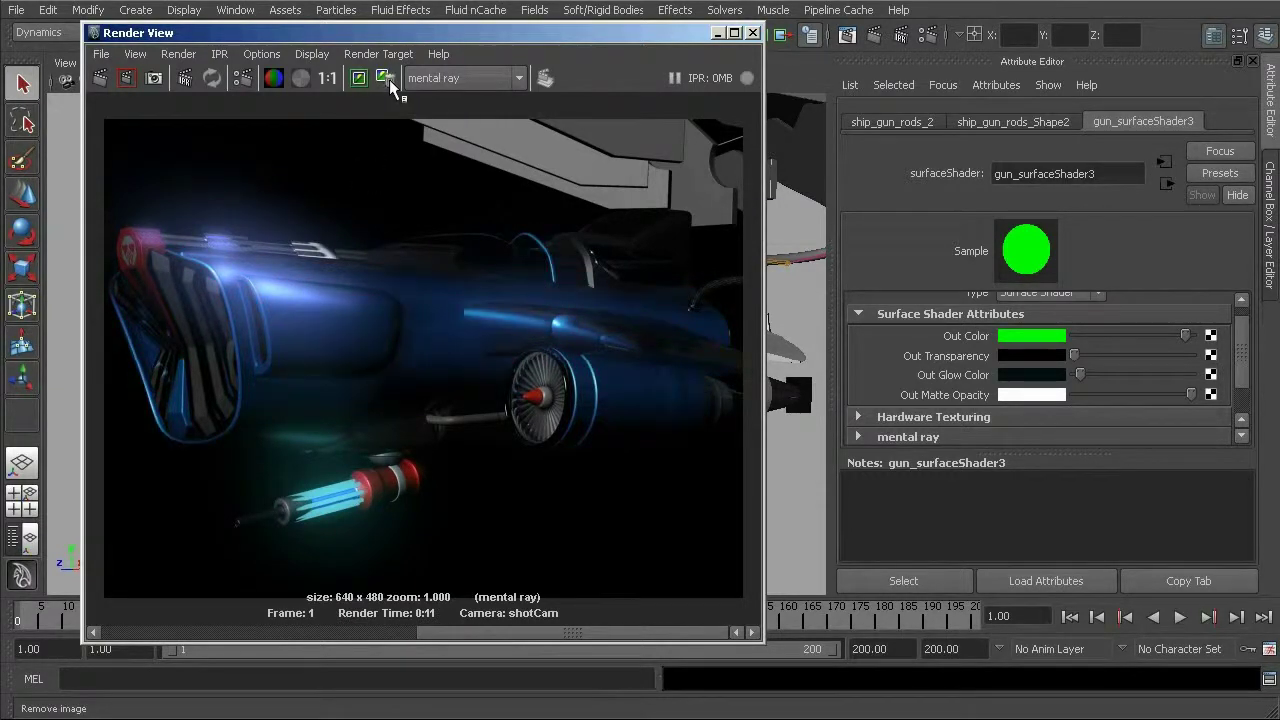
right_click(389, 79)
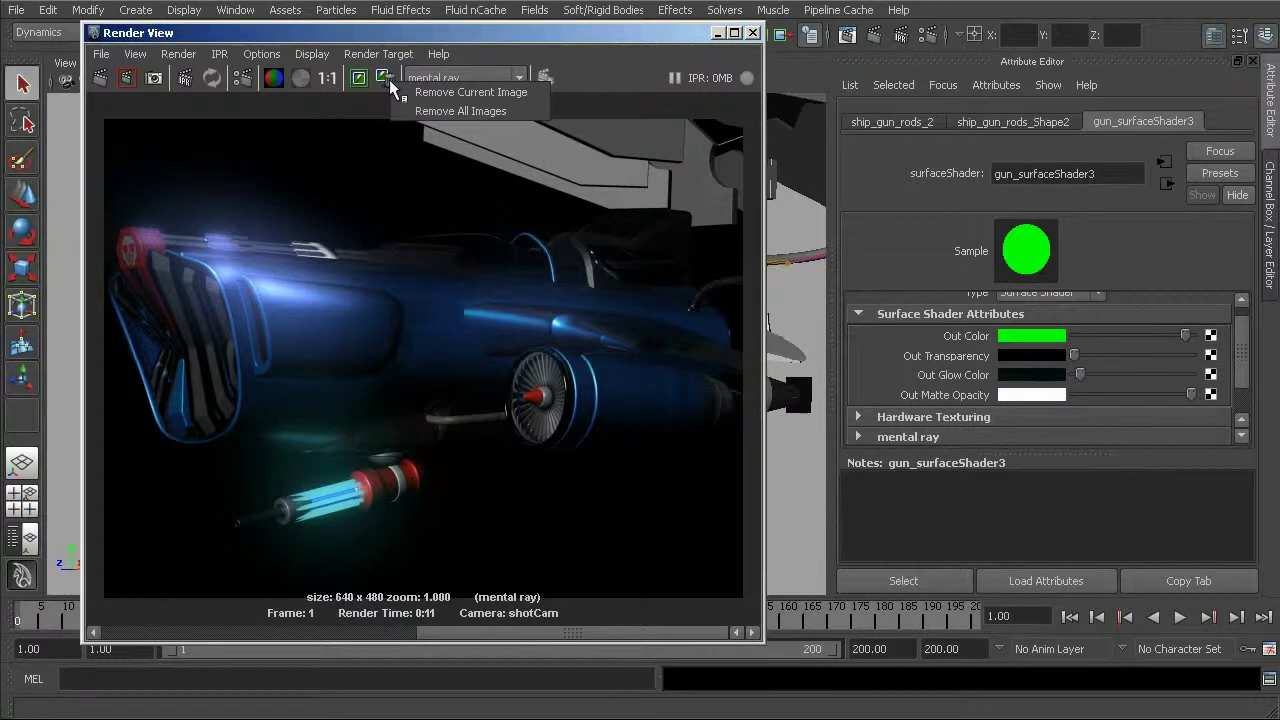
click(460, 111)
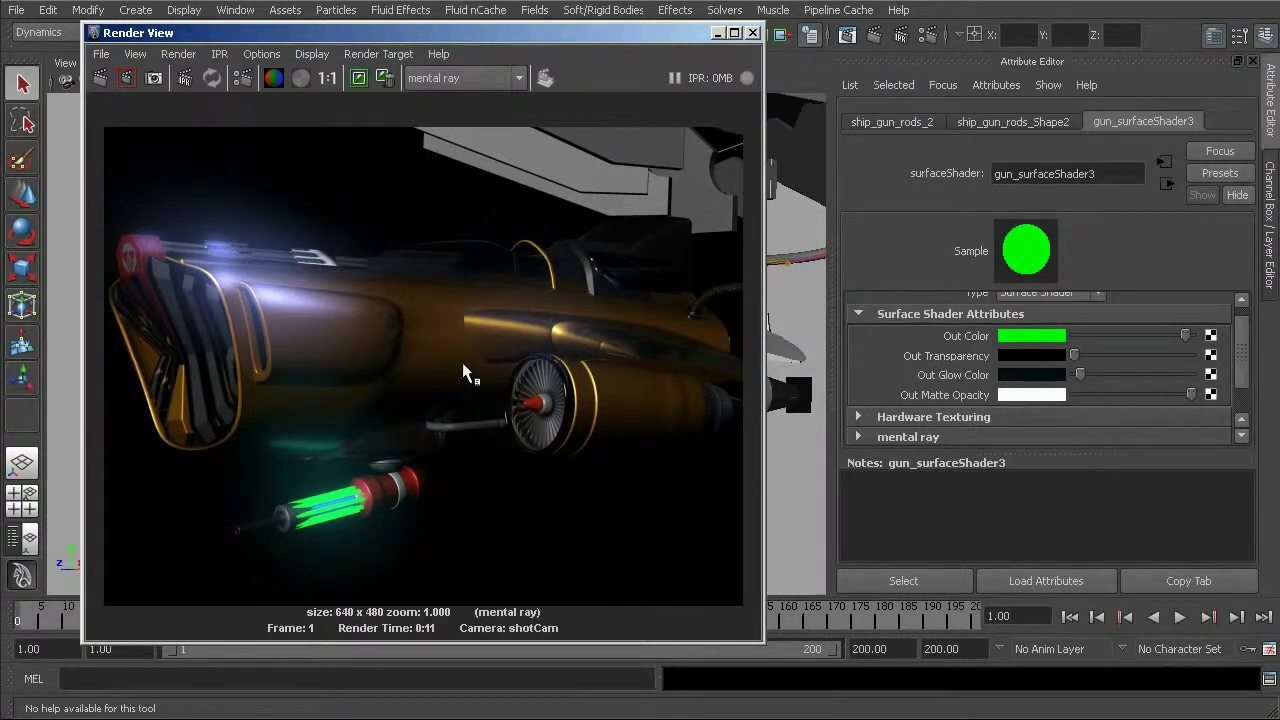
Step: Check the Render View's image saving command and close the Render View without saving the image
click(101, 54)
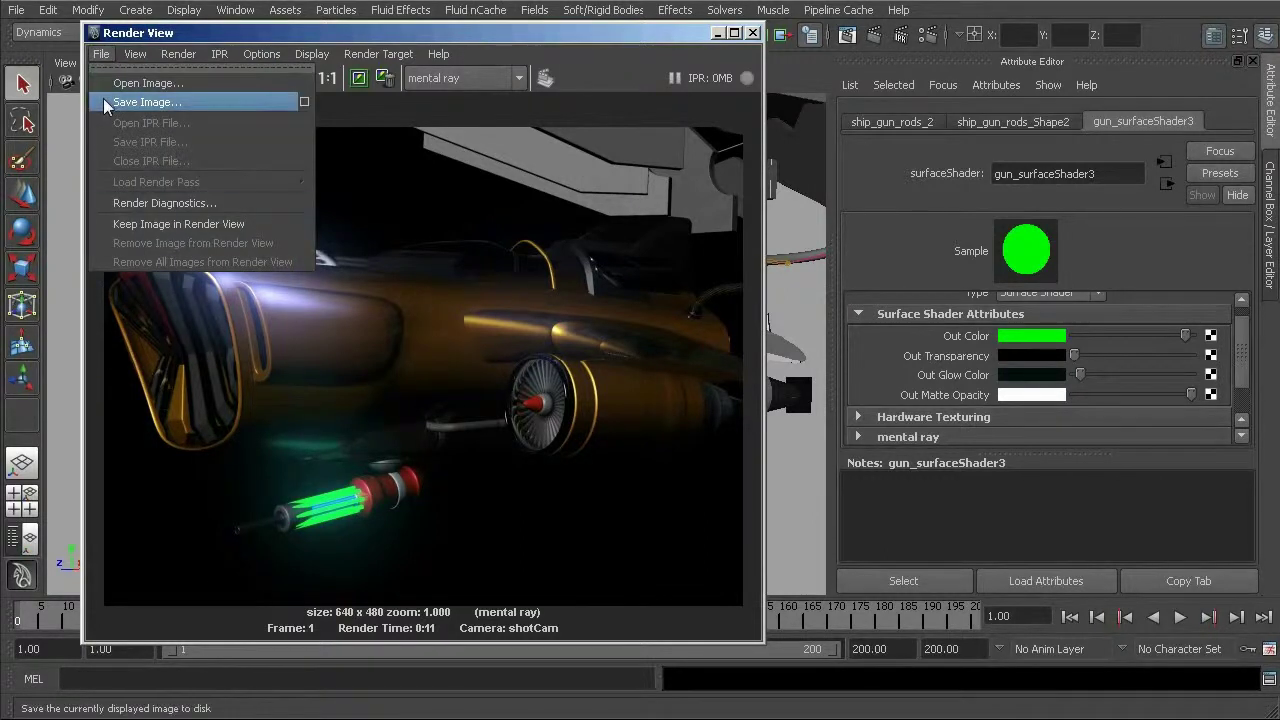
click(535, 228)
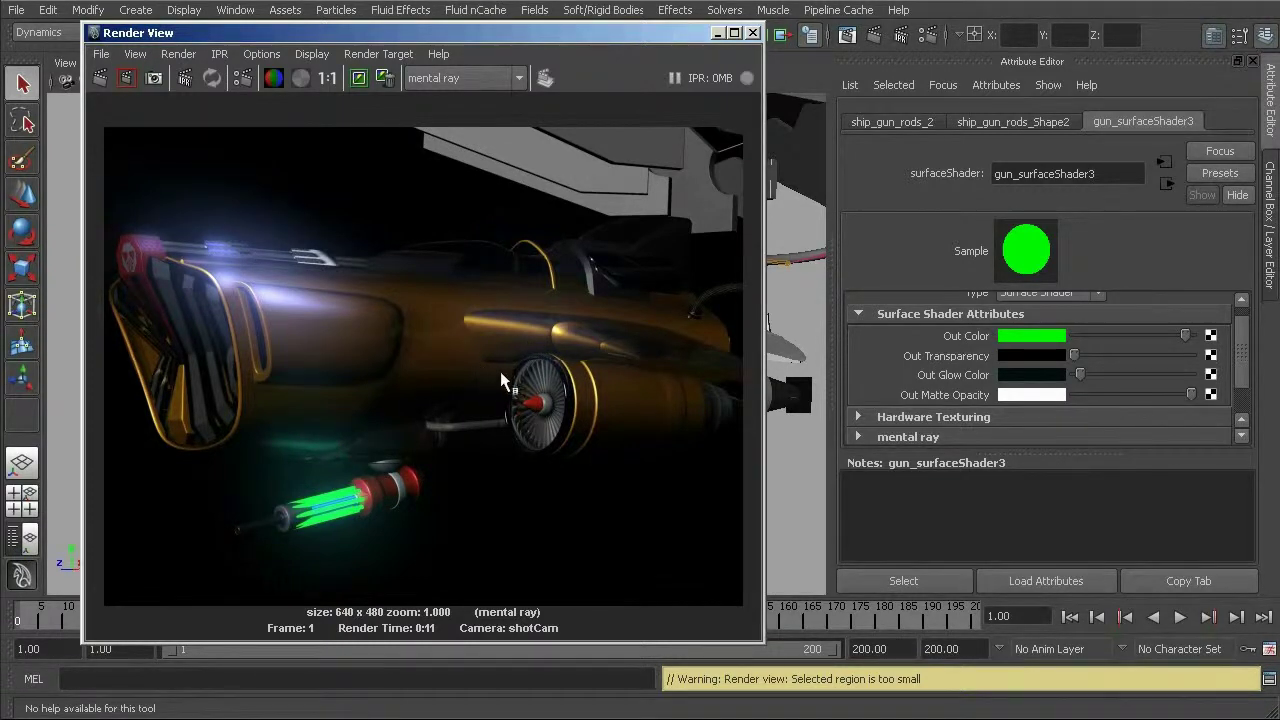
click(753, 34)
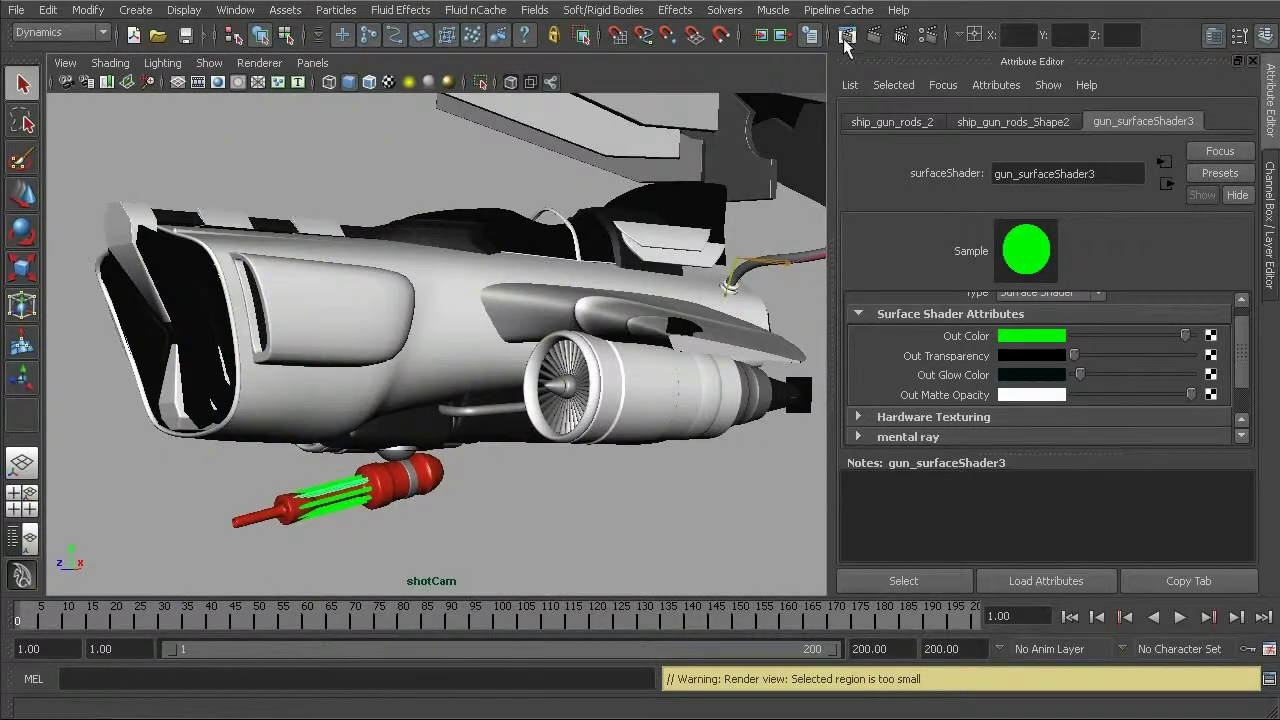